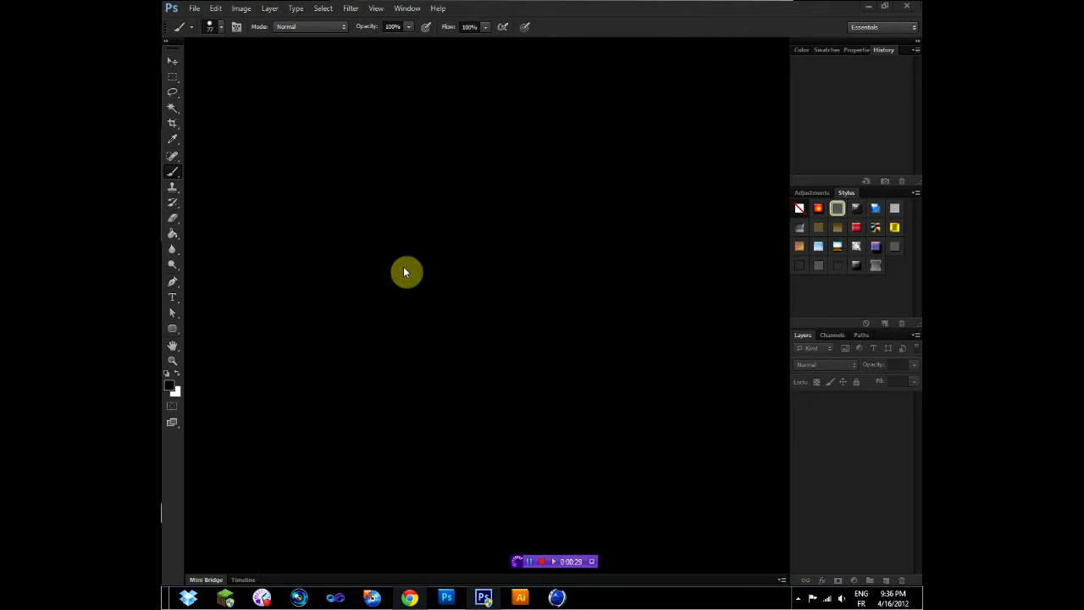
{"action": "left_click", "coordinate": [211, 25]}
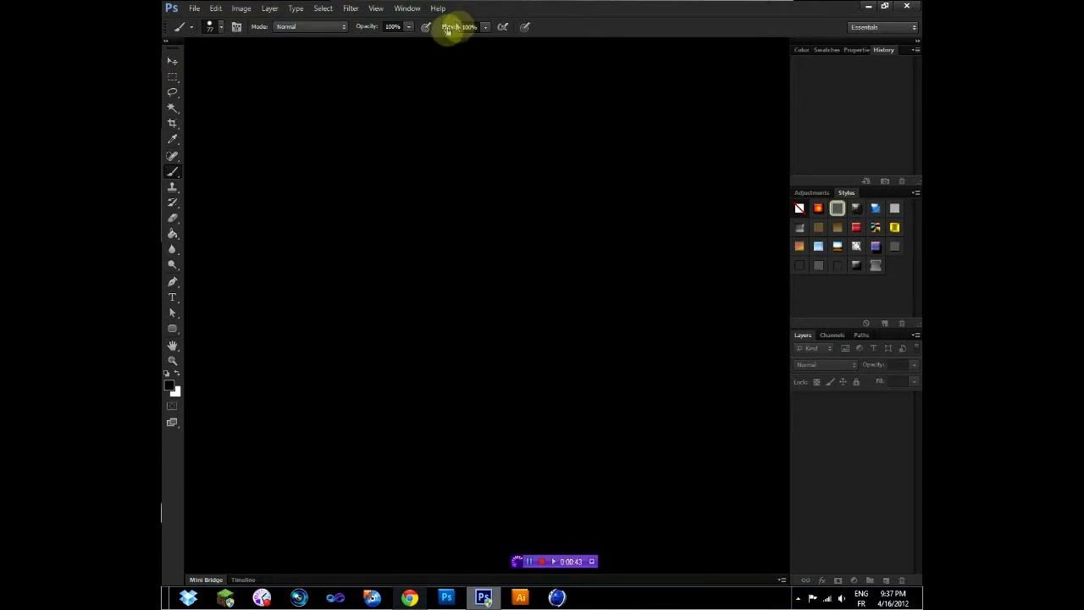
{"action": "left_click", "coordinate": [194, 9]}
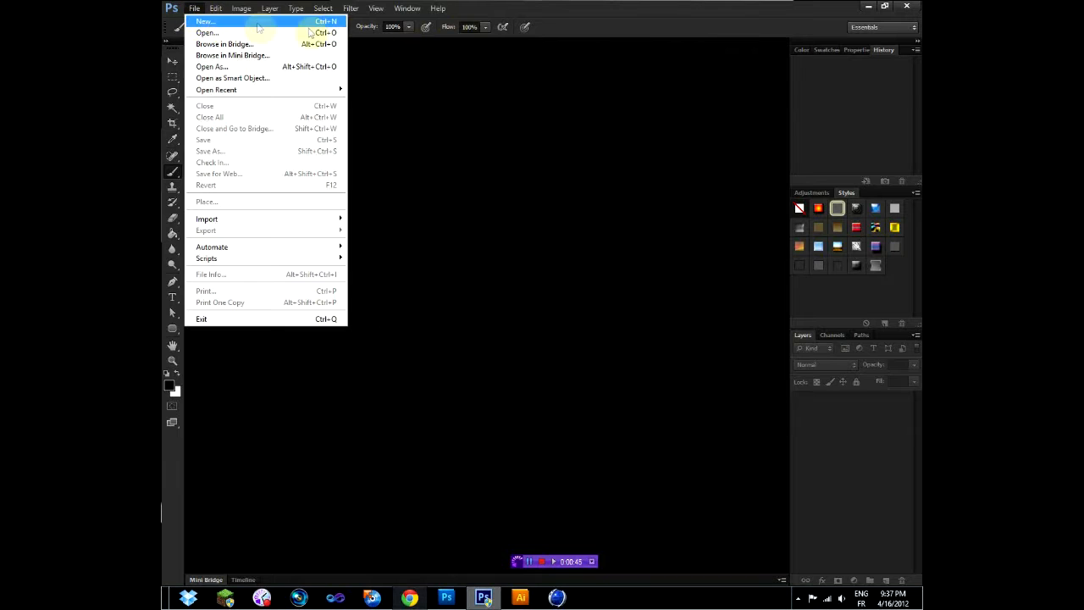
{"action": "left_click", "coordinate": [446, 52]}
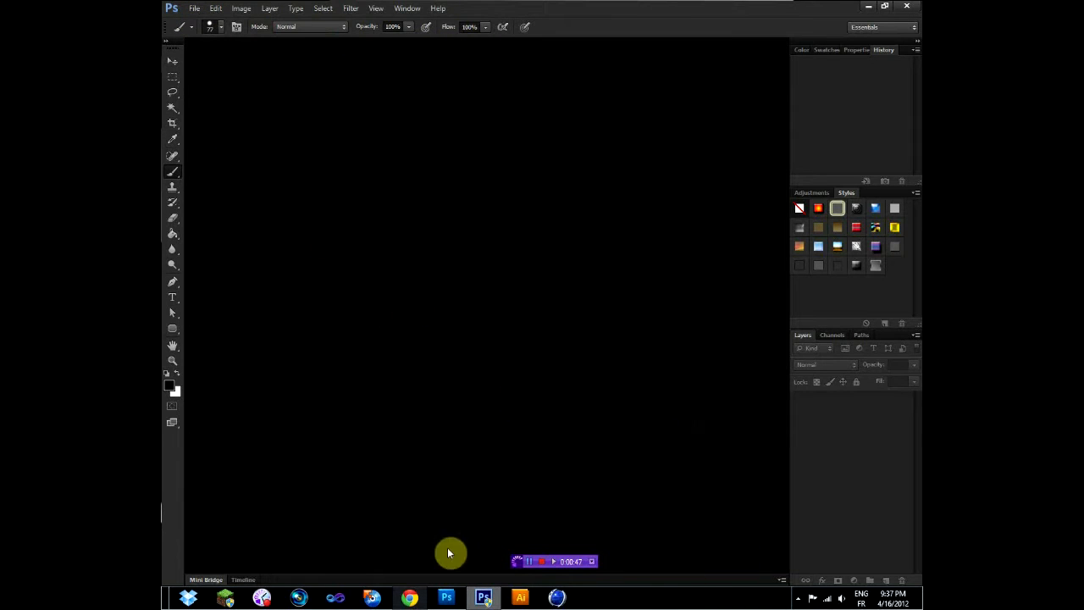
{"action": "double_click", "coordinate": [530, 13]}
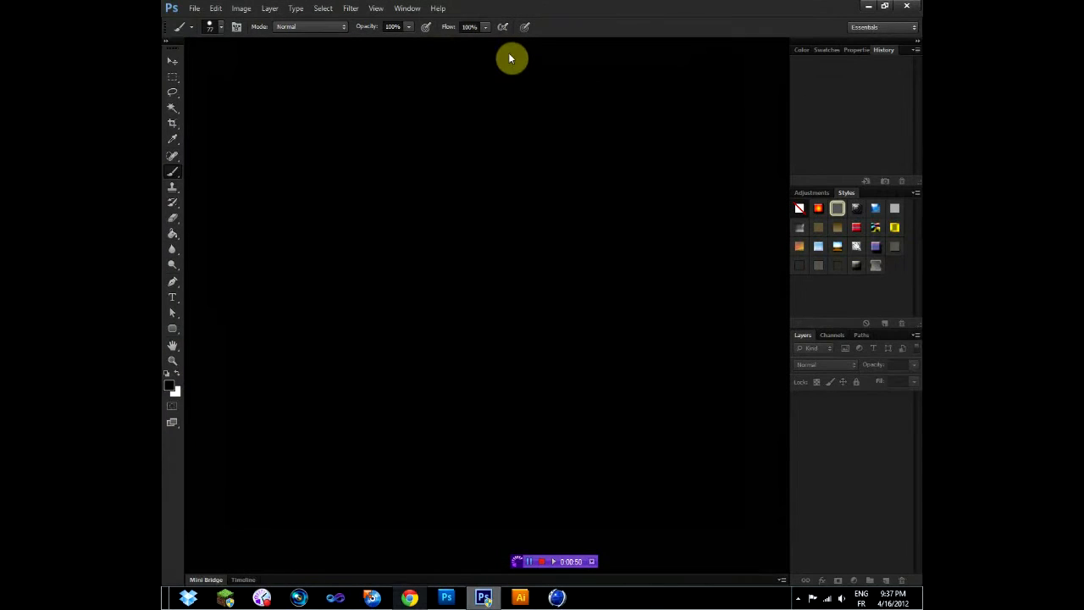
- Create a new document from the 1920 px X 1080 px preset and scribble a looping black brush stroke across the canvas
{"action": "left_click", "coordinate": [192, 9]}
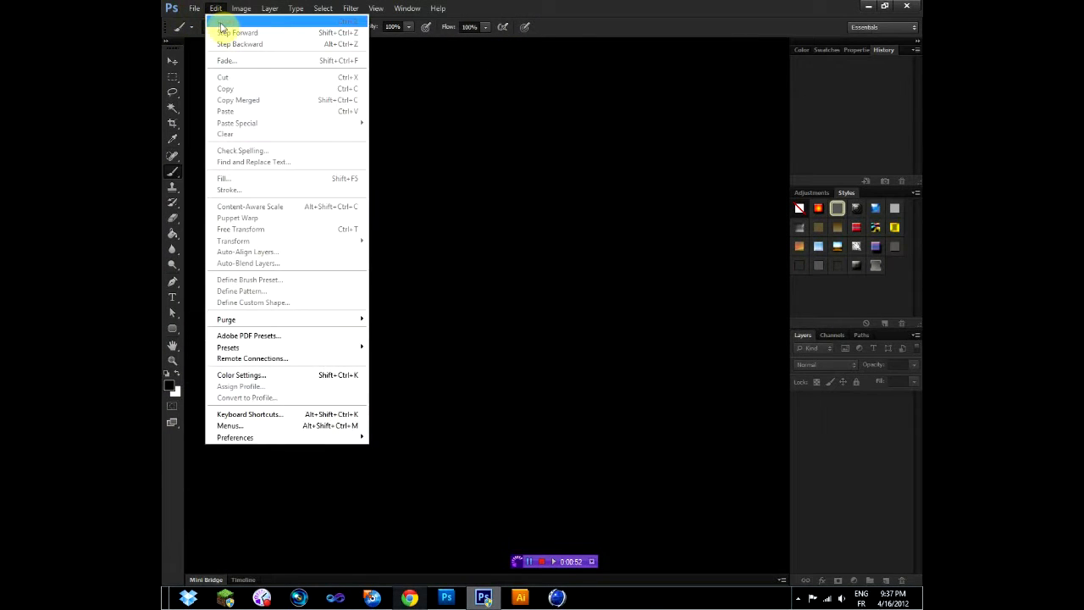
{"action": "left_click", "coordinate": [200, 22]}
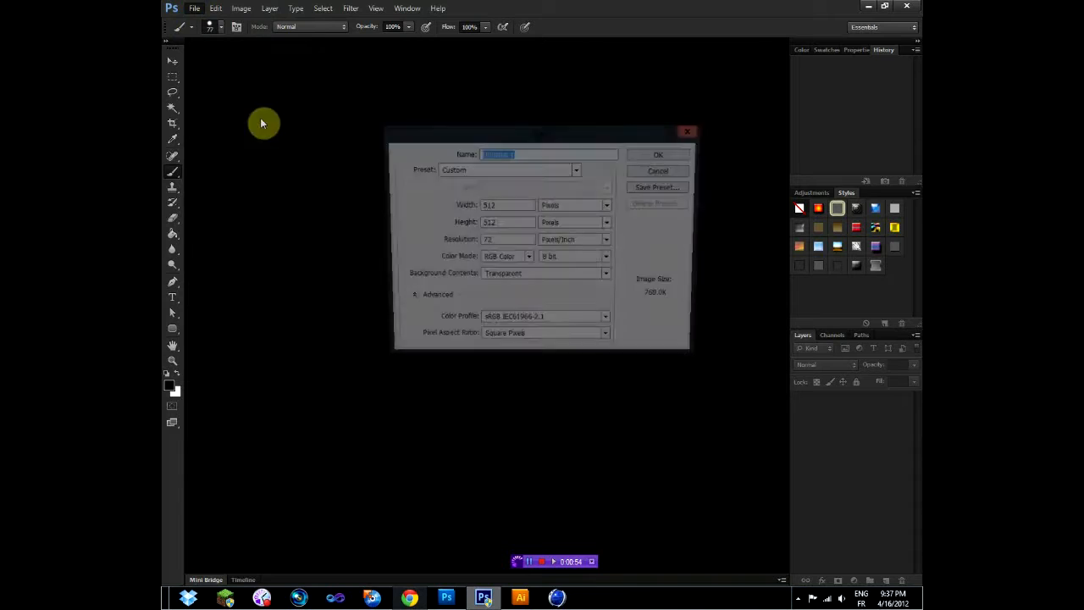
{"action": "left_click", "coordinate": [518, 170]}
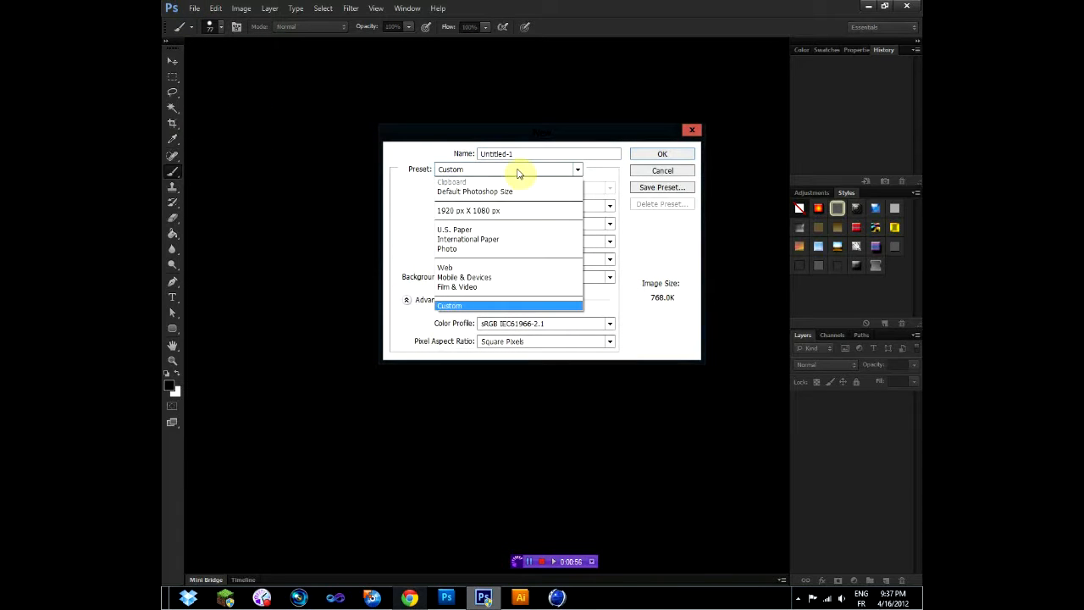
{"action": "left_click", "coordinate": [517, 210]}
{"action": "left_click", "coordinate": [685, 157]}
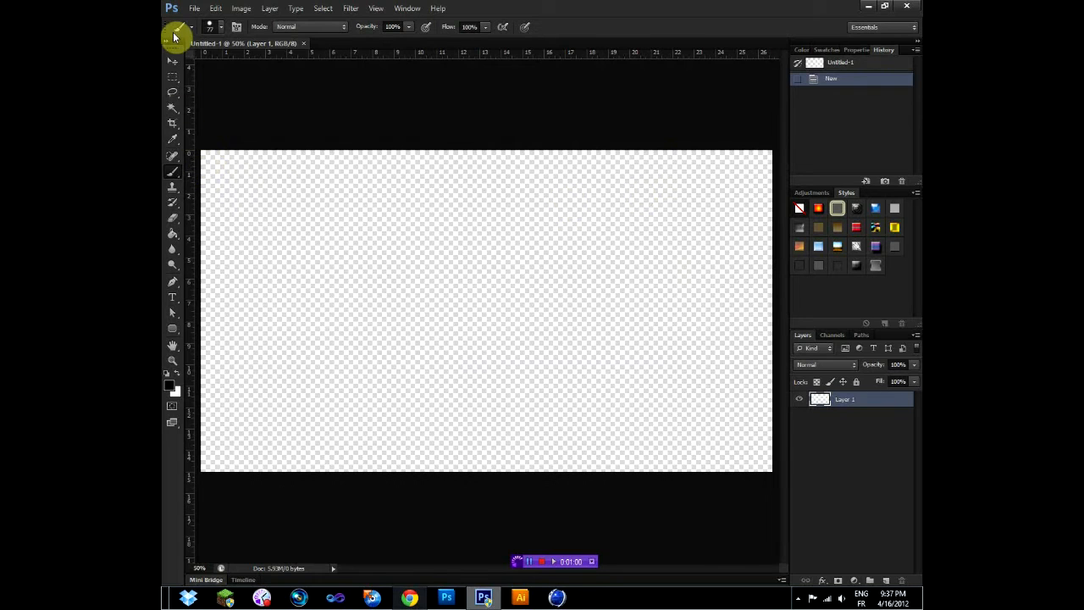
{"action": "mouse_move", "coordinate": [535, 291]}
{"action": "left_mouse_down"}
{"action": "mouse_move", "coordinate": [342, 191]}
{"action": "mouse_move", "coordinate": [500, 382]}
{"action": "mouse_move", "coordinate": [386, 362]}
{"action": "mouse_move", "coordinate": [256, 298]}
{"action": "mouse_move", "coordinate": [297, 377]}
{"action": "left_mouse_up"}
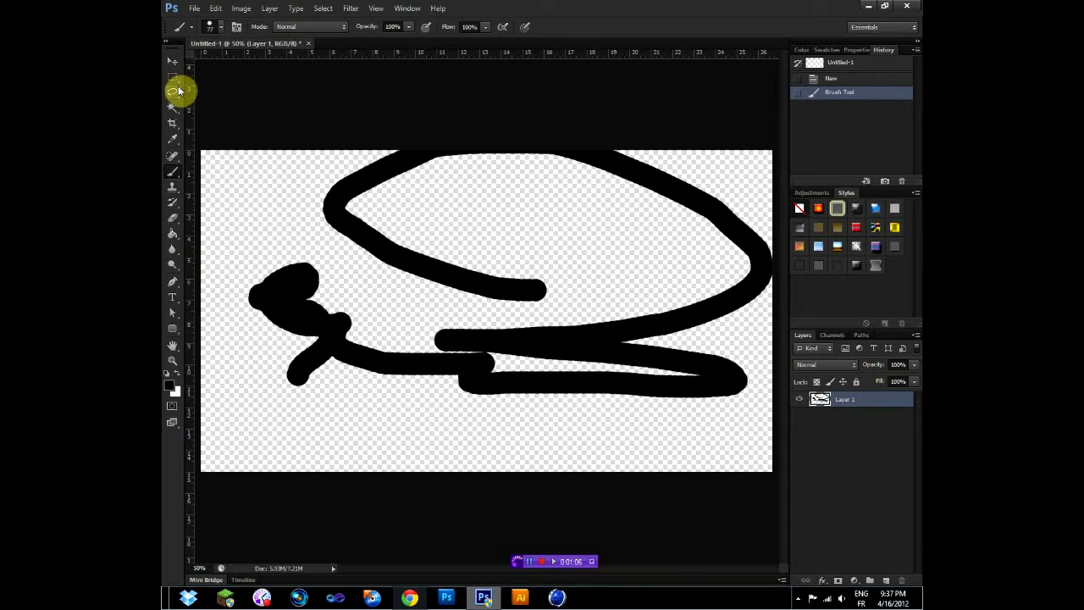
- Draw a rectangular marquee about 12.7 by 11.5 in over the scribble, move the selection slightly, and deselect it
{"action": "left_click", "coordinate": [174, 81]}
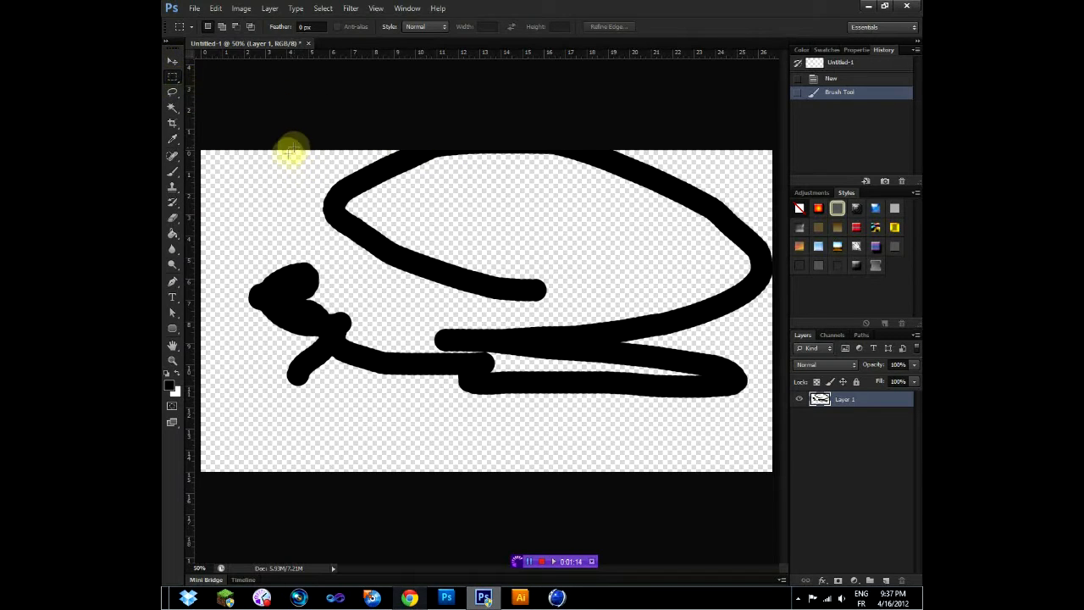
{"action": "left_click_drag", "start_coordinate": [286, 173], "coordinate": [545, 418]}
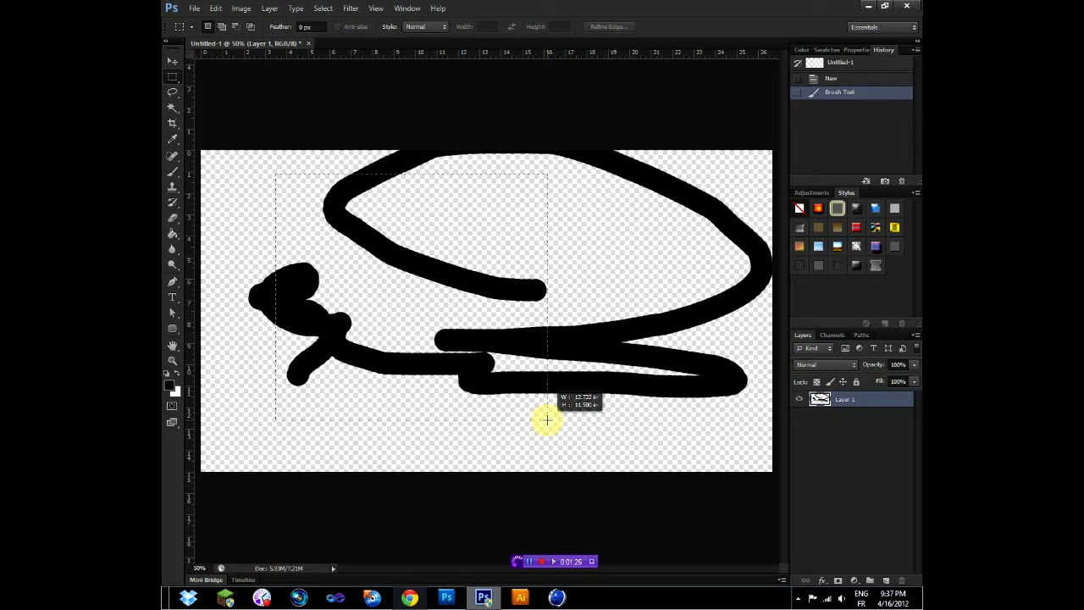
{"action": "left_click_drag", "start_coordinate": [547, 420], "coordinate": [547, 419]}
{"action": "mouse_move", "coordinate": [498, 344]}
{"action": "left_mouse_down"}
{"action": "mouse_move", "coordinate": [516, 346]}
{"action": "mouse_move", "coordinate": [479, 343]}
{"action": "left_mouse_up"}
{"action": "left_click", "coordinate": [588, 283]}
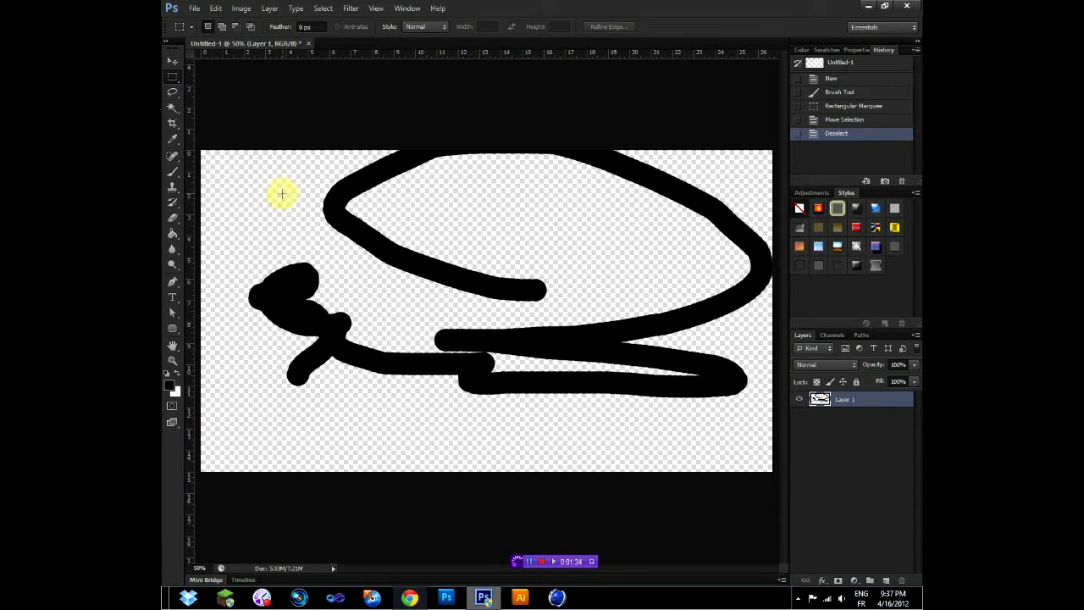
- Make and clear a square marquee, then combine two separate rectangular marquees over the brush lines into one selection and deselect
{"action": "left_click_drag", "start_coordinate": [301, 195], "coordinate": [442, 377]}
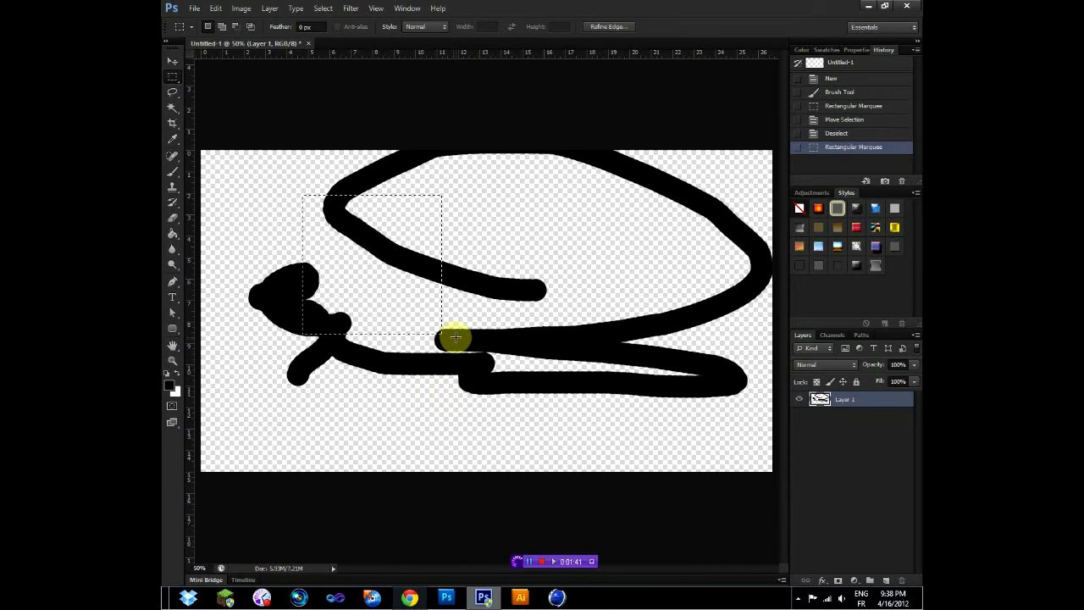
{"action": "left_click", "coordinate": [456, 340]}
{"action": "left_click_drag", "start_coordinate": [331, 213], "coordinate": [463, 393]}
{"action": "key", "text": "ctrl+z"}
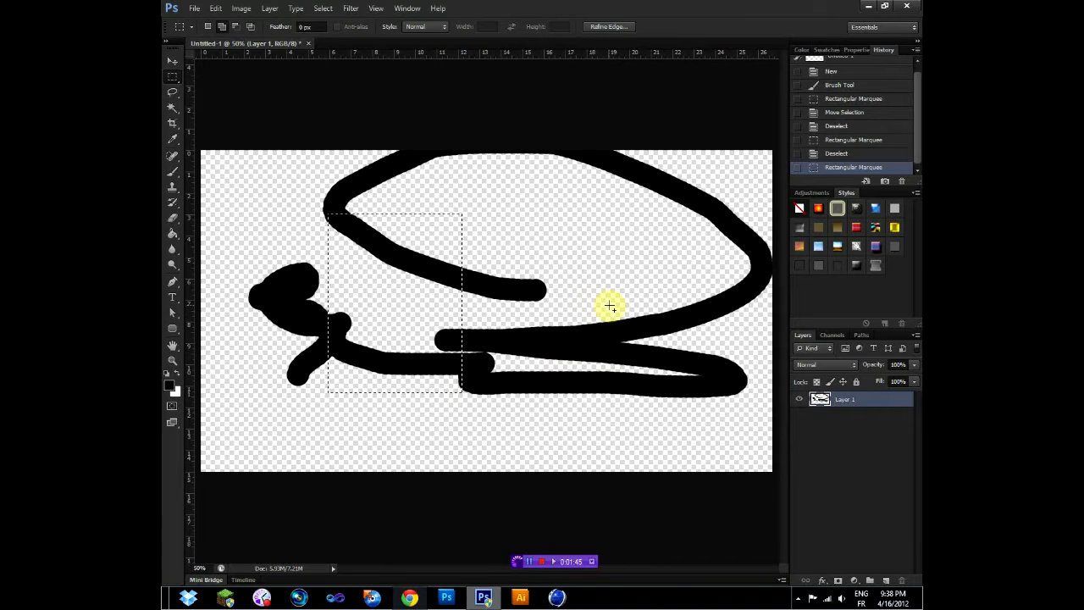
{"action": "left_click_drag", "start_coordinate": [617, 315], "coordinate": [483, 422]}
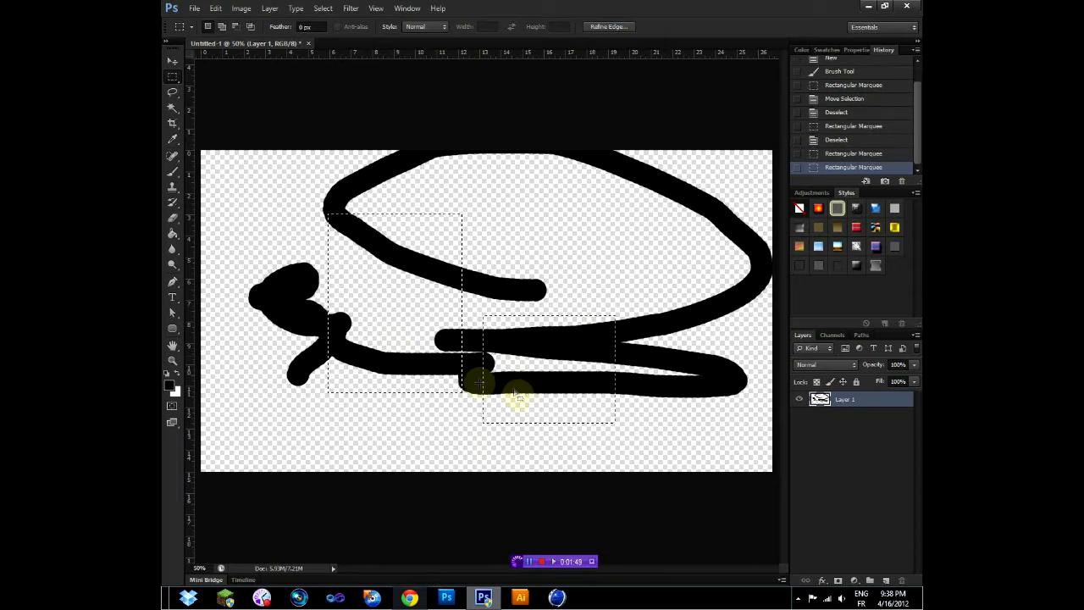
{"action": "left_click", "coordinate": [479, 260]}
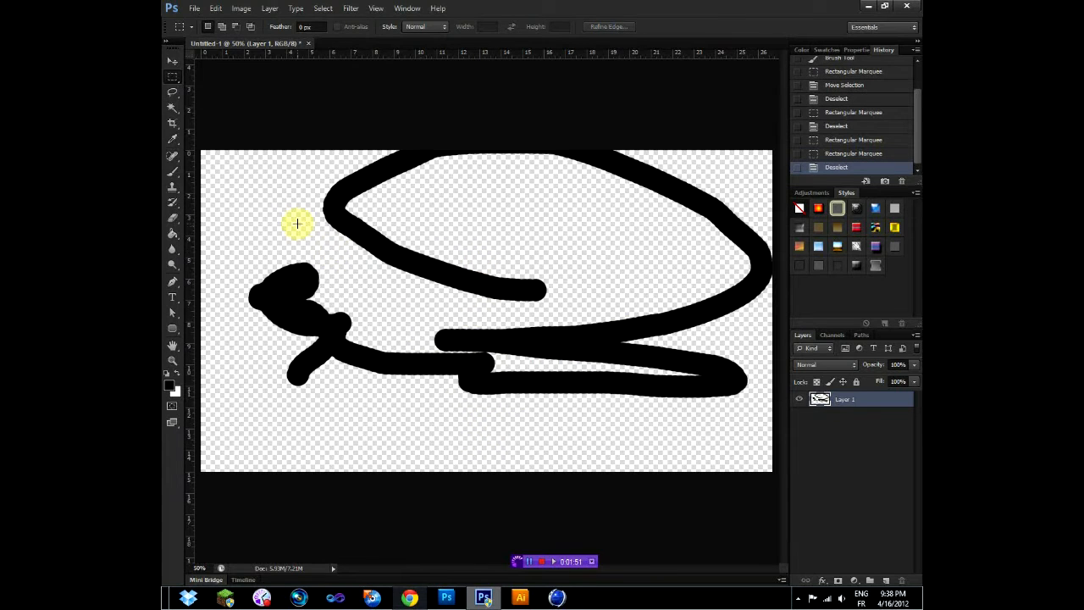
- Select a tall rectangle down to the canvas's lower edge, subtract a horizontal band from its middle, and deselect
{"action": "left_click_drag", "start_coordinate": [304, 204], "coordinate": [423, 462]}
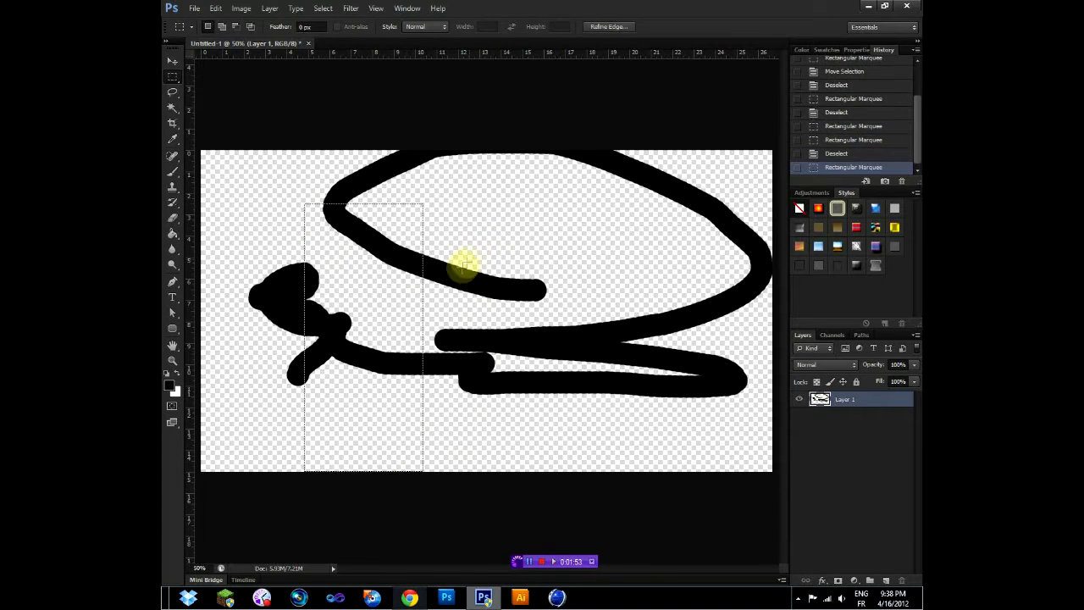
{"action": "left_click_drag", "start_coordinate": [452, 266], "coordinate": [263, 374]}
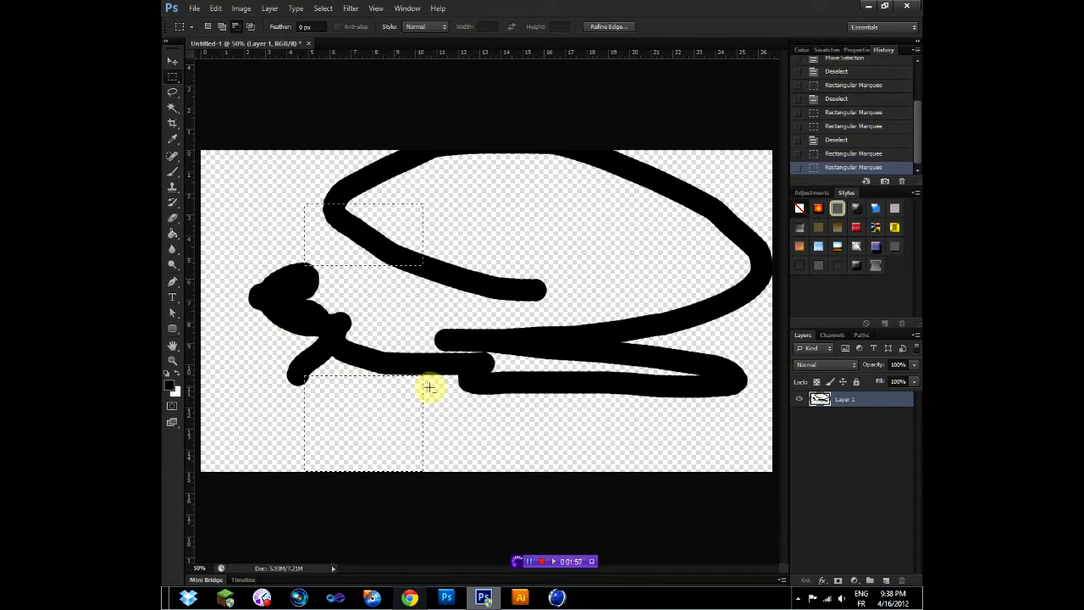
{"action": "left_click", "coordinate": [306, 188]}
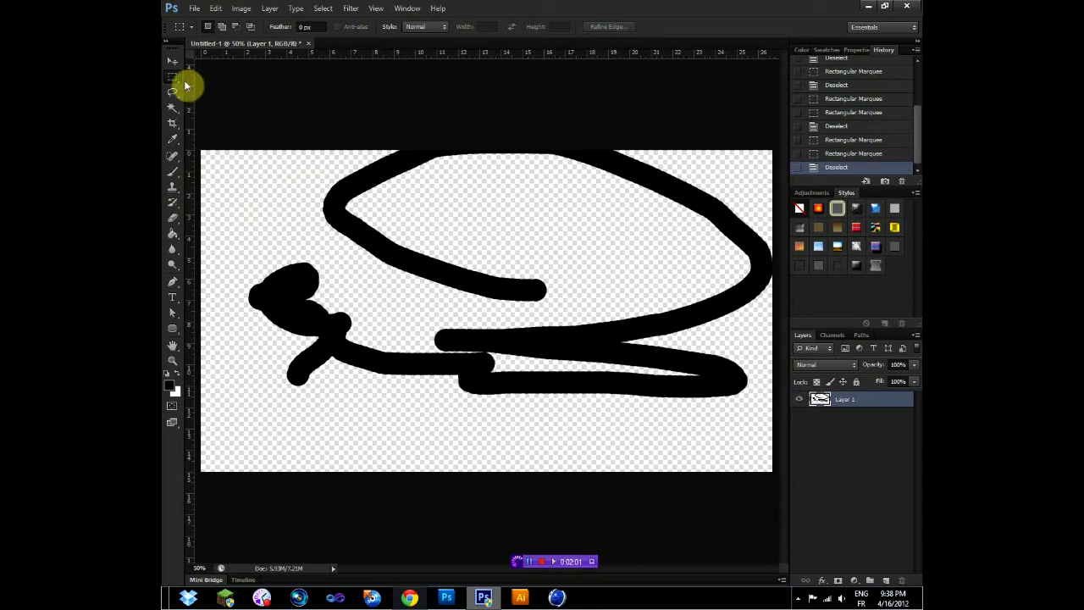
- Draw a circular selection over the middle of the scribble with the Elliptical Marquee Tool and deselect it
{"action": "left_click_drag", "start_coordinate": [171, 81], "coordinate": [262, 87]}
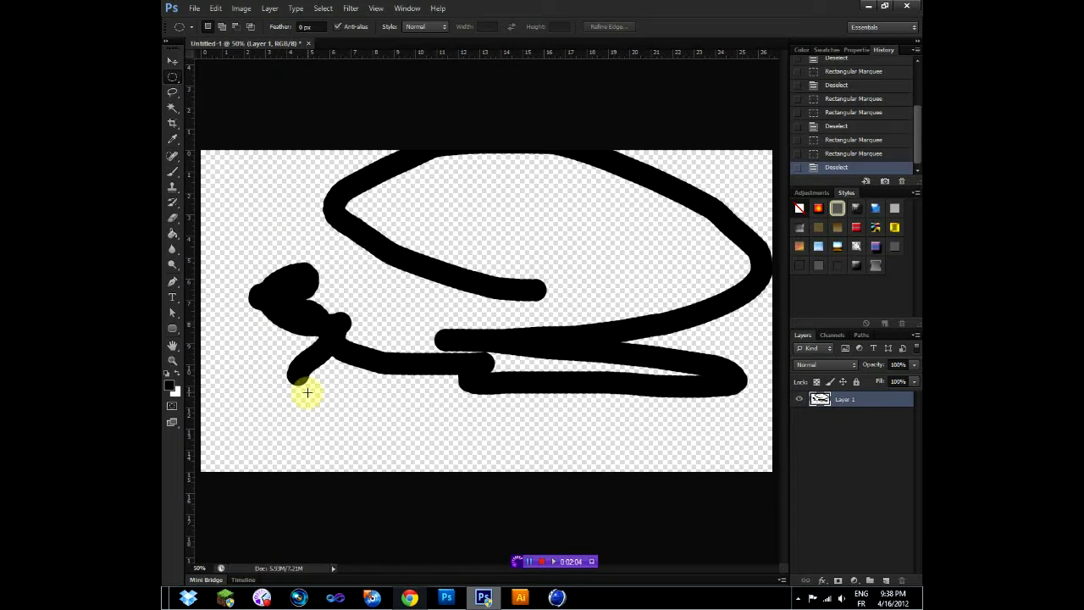
{"action": "left_click_drag", "start_coordinate": [299, 406], "coordinate": [596, 200]}
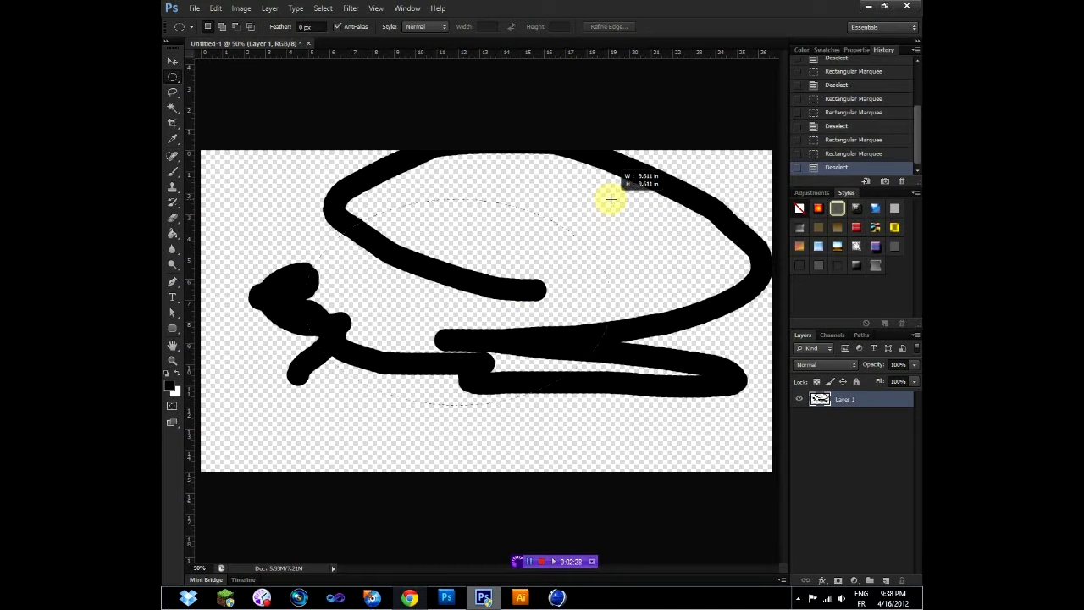
{"action": "left_click_drag", "start_coordinate": [599, 201], "coordinate": [649, 259]}
{"action": "left_click", "coordinate": [328, 259]}
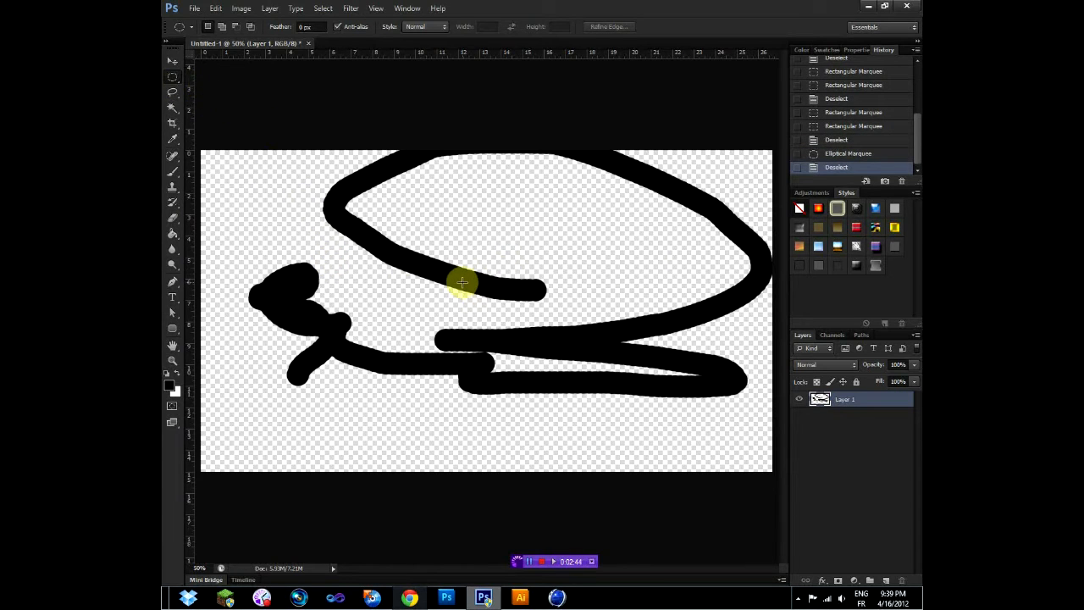
- Select a one-pixel row across the upper part of the canvas with the Single Row Marquee Tool and inspect it up close
{"action": "right_click", "coordinate": [176, 75]}
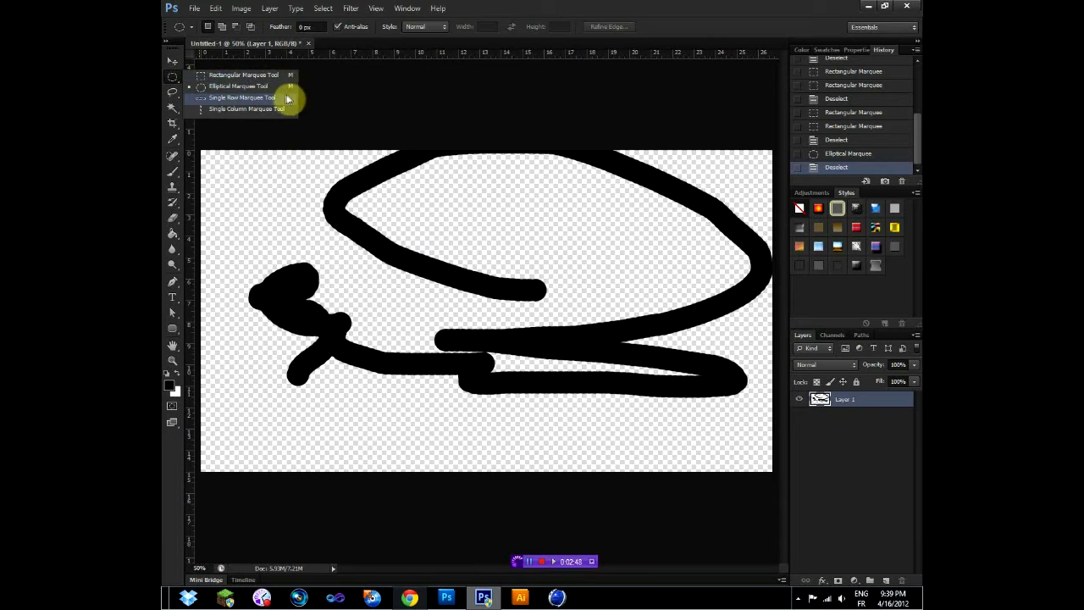
{"action": "left_click", "coordinate": [281, 99]}
{"action": "left_click", "coordinate": [286, 200]}
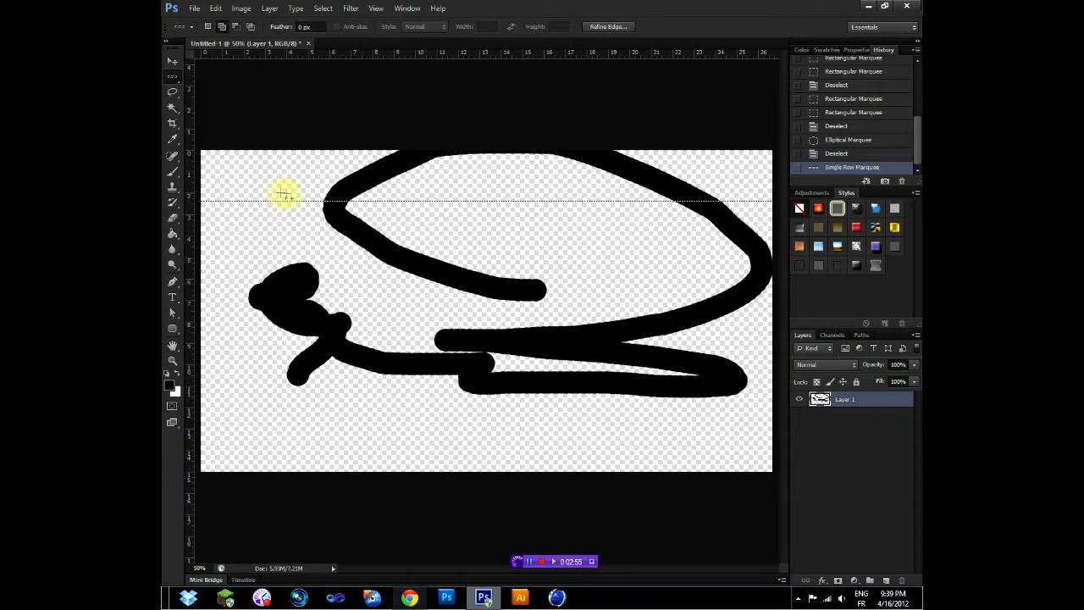
{"action": "scroll", "coordinate": [306, 216], "scroll_direction": "up", "scroll_amount": 5}
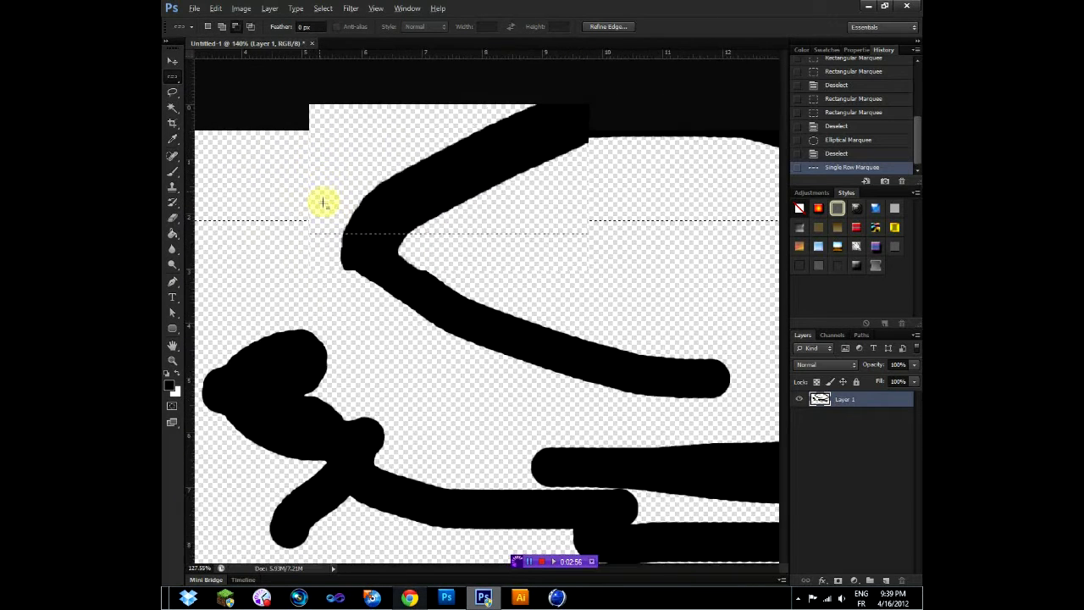
{"action": "scroll", "coordinate": [325, 238], "scroll_direction": "down", "scroll_amount": 3}
{"action": "scroll", "coordinate": [327, 248], "scroll_direction": "up", "scroll_amount": 2}
{"action": "scroll", "coordinate": [326, 244], "scroll_direction": "down", "scroll_amount": 4}
{"action": "scroll", "coordinate": [184, 97], "scroll_direction": "up", "scroll_amount": 2}
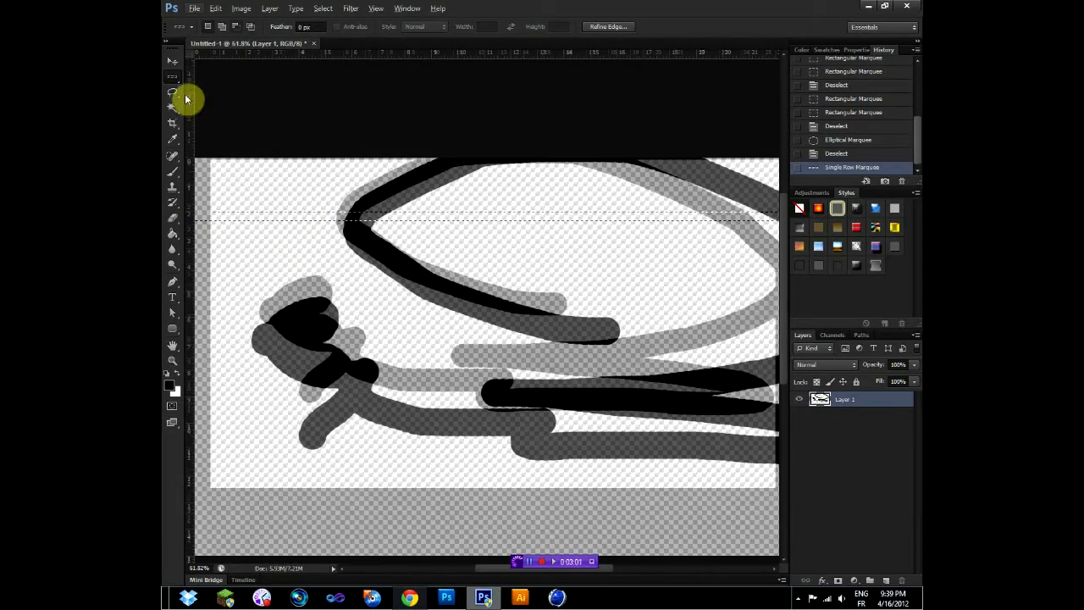
- Use the Single Column Marquee Tool to select one-pixel columns at several positions across the middle of the canvas
{"action": "left_click_drag", "start_coordinate": [179, 74], "coordinate": [262, 109]}
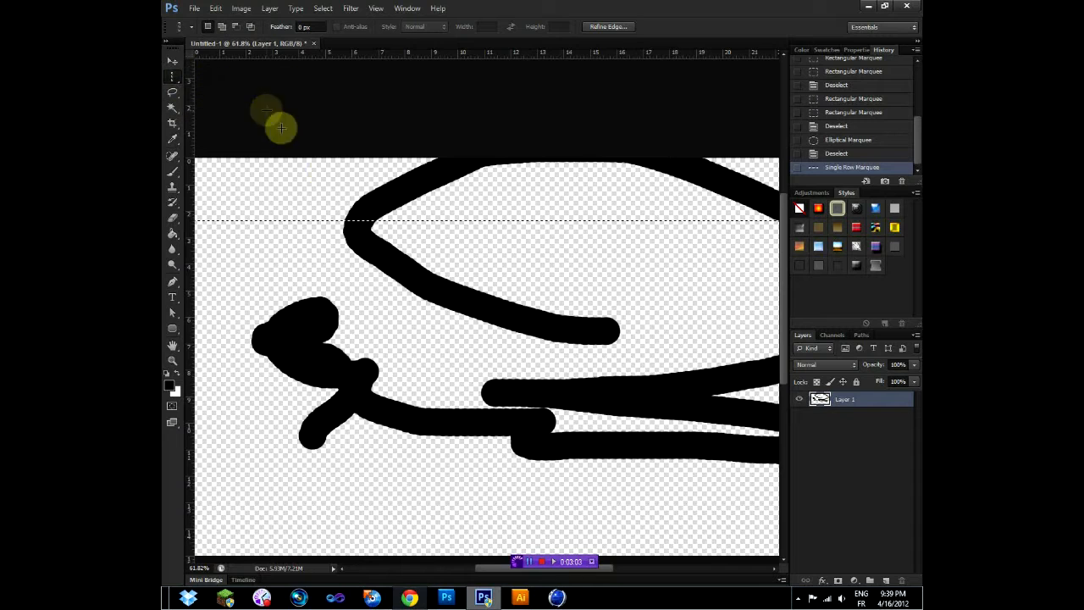
{"action": "left_click", "coordinate": [386, 309]}
{"action": "left_click", "coordinate": [563, 293]}
{"action": "left_click", "coordinate": [485, 301]}
{"action": "left_click", "coordinate": [626, 286]}
{"action": "left_click", "coordinate": [669, 288]}
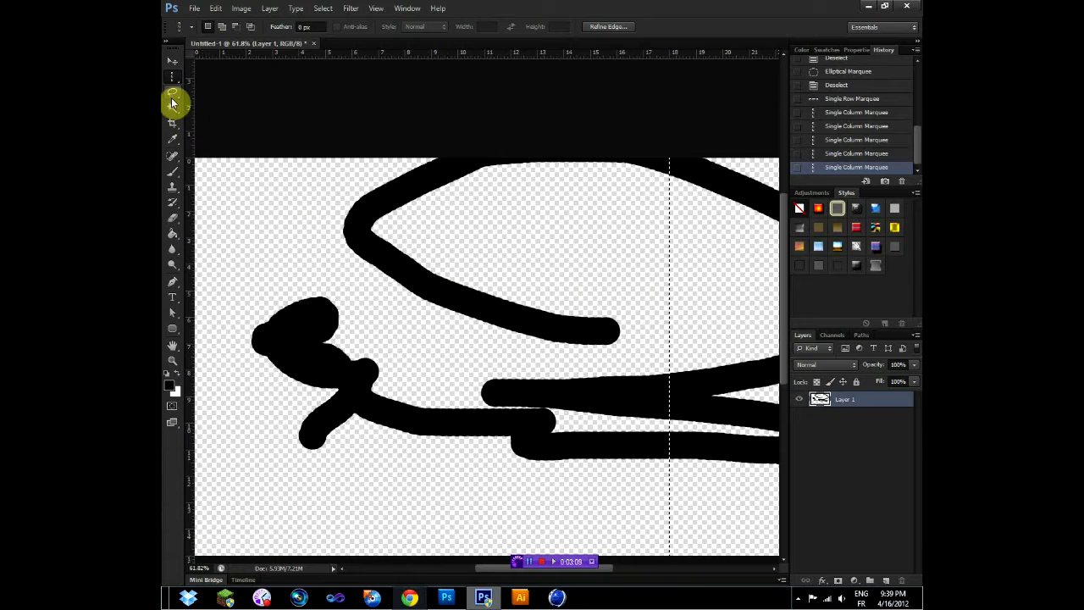
- Draw a freehand selection around the thick blob at the scribble's left end with the Lasso Tool
{"action": "left_click_drag", "start_coordinate": [171, 100], "coordinate": [215, 100]}
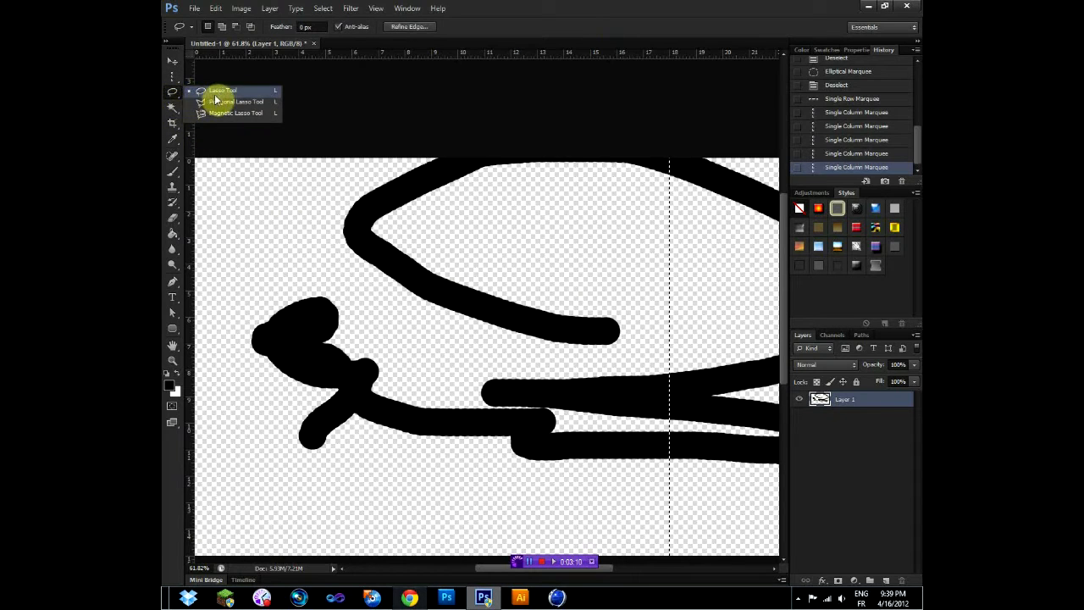
{"action": "left_click", "coordinate": [220, 94]}
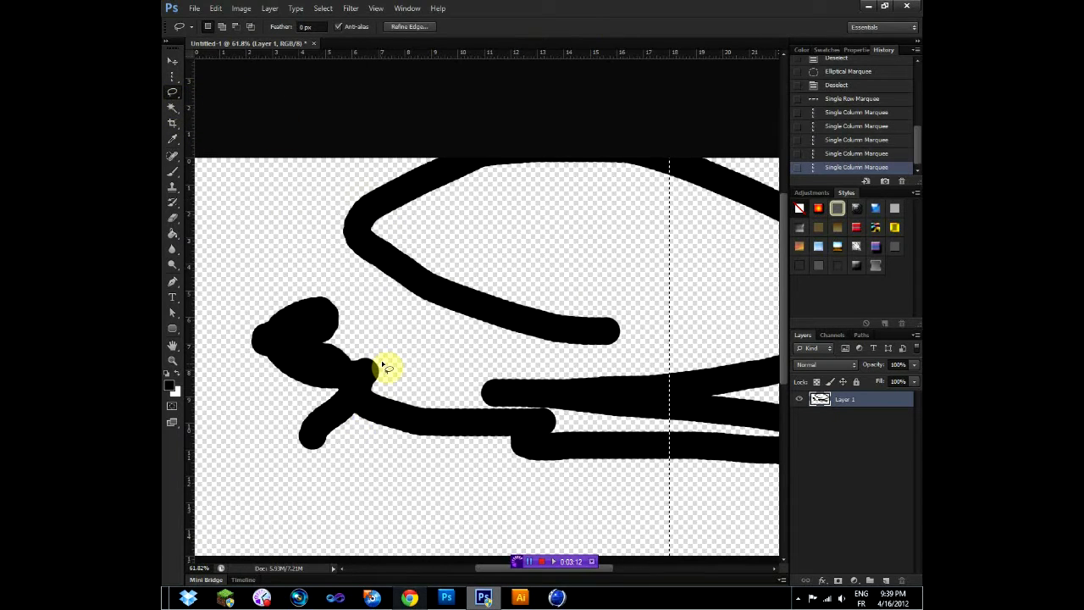
{"action": "scroll", "coordinate": [386, 368], "scroll_direction": "down", "scroll_amount": 1}
{"action": "scroll", "coordinate": [383, 364], "scroll_direction": "down", "scroll_amount": 2}
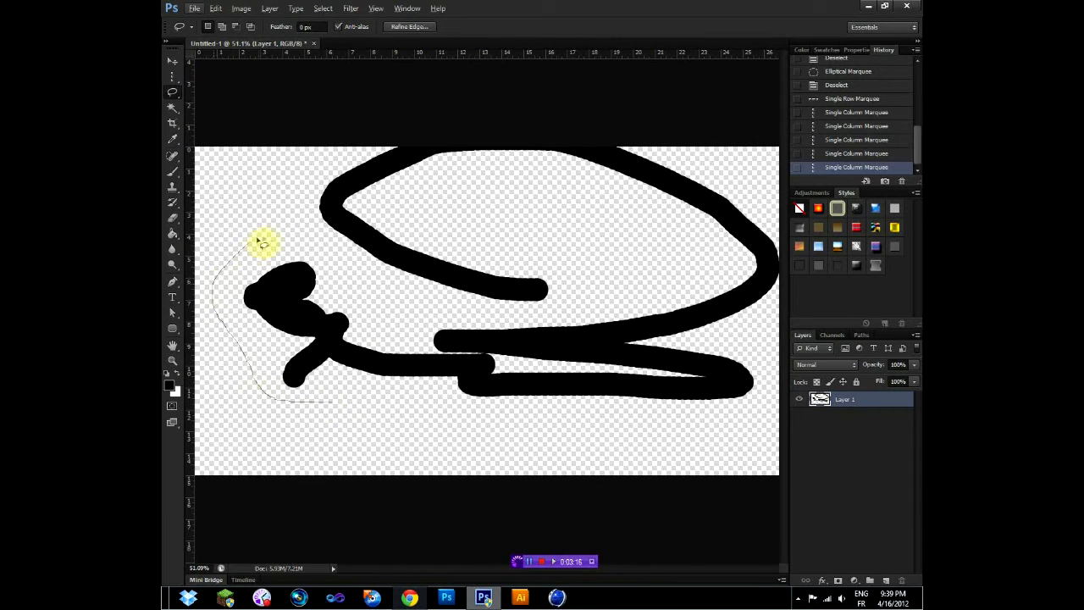
{"action": "left_click_drag", "start_coordinate": [307, 405], "coordinate": [307, 404]}
- Lasso a rounded area over the middle brush lines, and replace it with a freehand selection around the upper loop's open end
{"action": "mouse_move", "coordinate": [439, 272]}
{"action": "left_mouse_down"}
{"action": "mouse_move", "coordinate": [565, 399]}
{"action": "mouse_move", "coordinate": [380, 383]}
{"action": "left_mouse_up"}
{"action": "left_click_drag", "start_coordinate": [442, 280], "coordinate": [440, 277]}
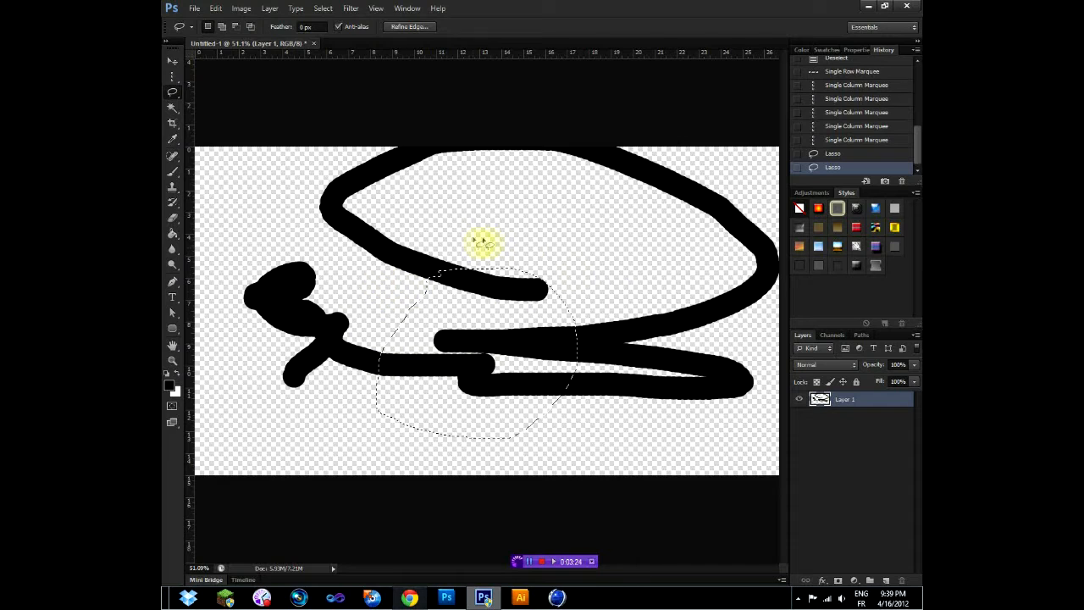
{"action": "mouse_move", "coordinate": [279, 204]}
{"action": "left_mouse_down"}
{"action": "mouse_move", "coordinate": [294, 176]}
{"action": "mouse_move", "coordinate": [372, 176]}
{"action": "mouse_move", "coordinate": [450, 217]}
{"action": "left_mouse_up"}
{"action": "left_click_drag", "start_coordinate": [516, 309], "coordinate": [373, 305]}
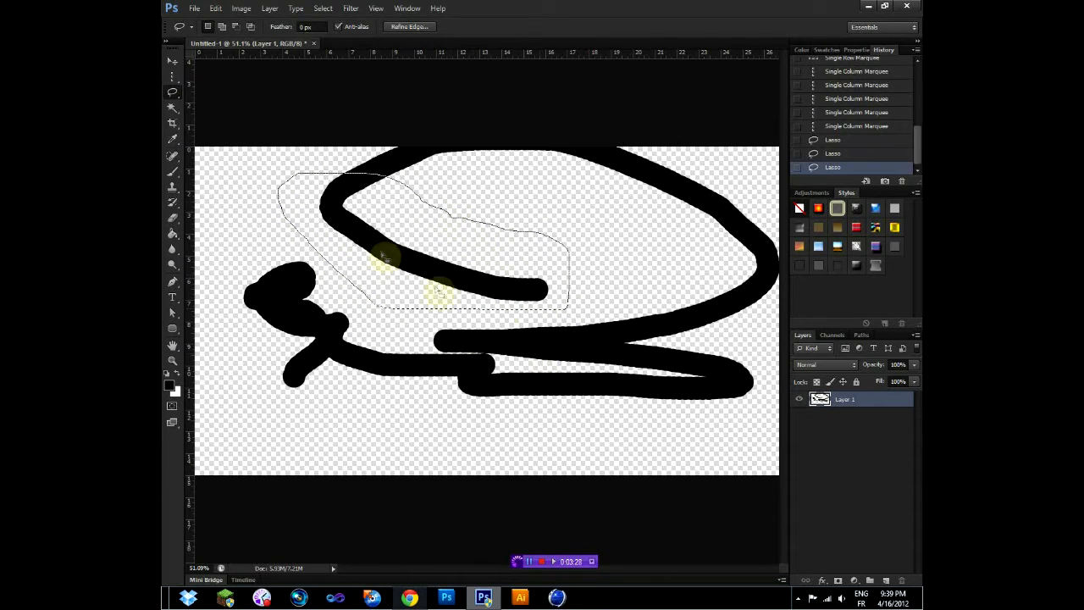
- Draw a straight-sided selection around the upper loop's open end with the Polygonal Lasso Tool
{"action": "right_click", "coordinate": [174, 92]}
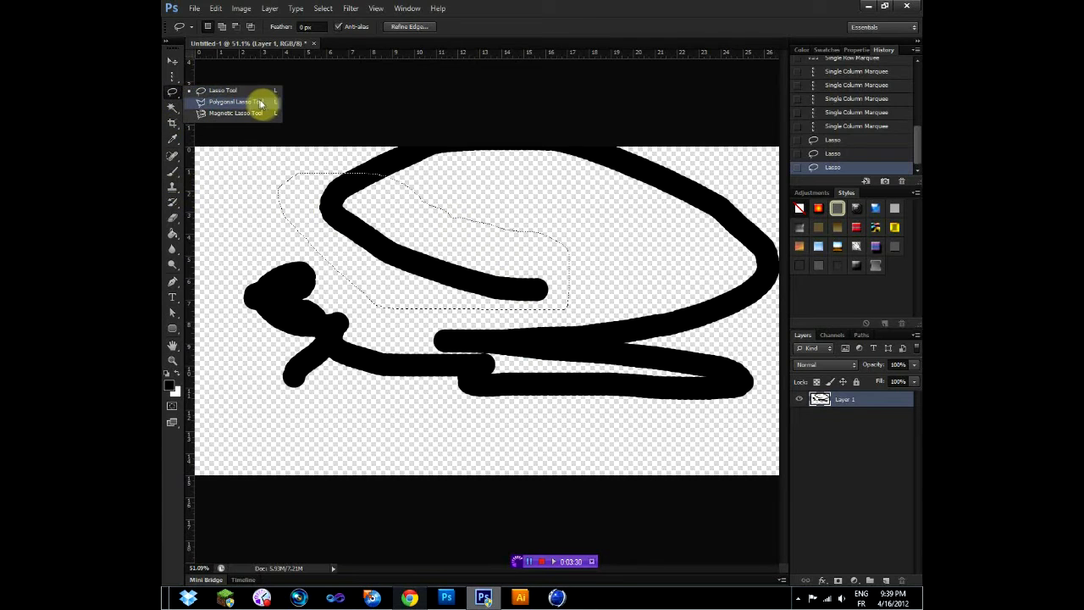
{"action": "left_click", "coordinate": [237, 102]}
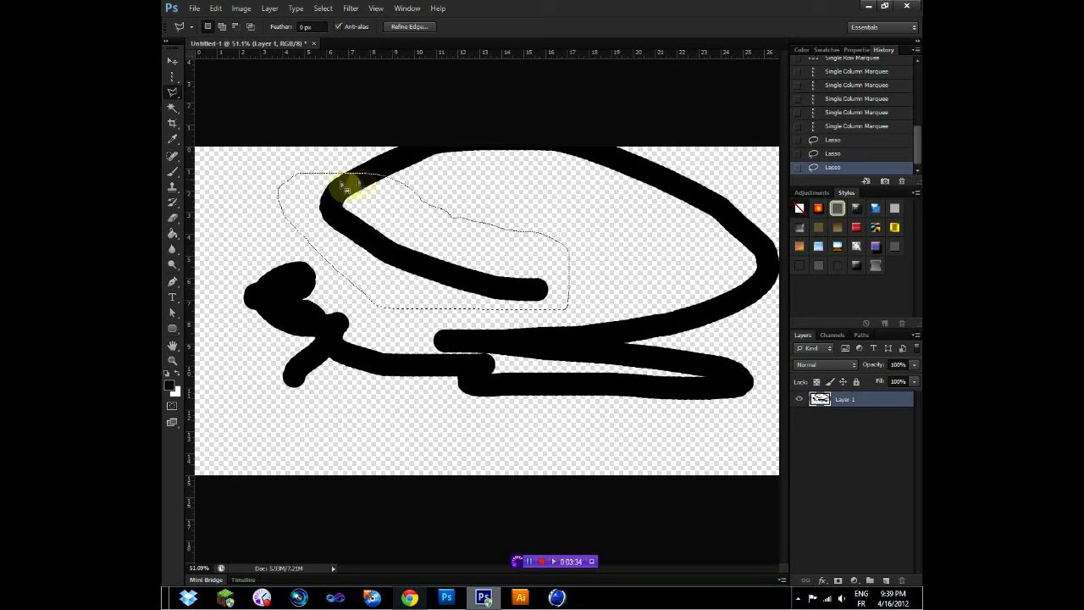
{"action": "left_click", "coordinate": [172, 100]}
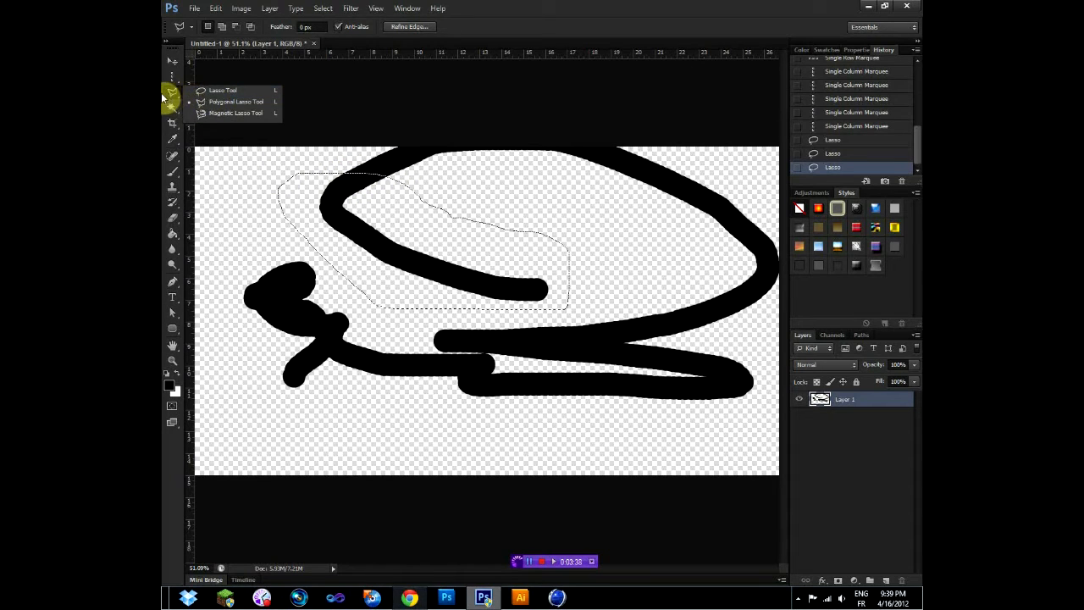
{"action": "left_click", "coordinate": [236, 102]}
{"action": "left_click", "coordinate": [462, 182]}
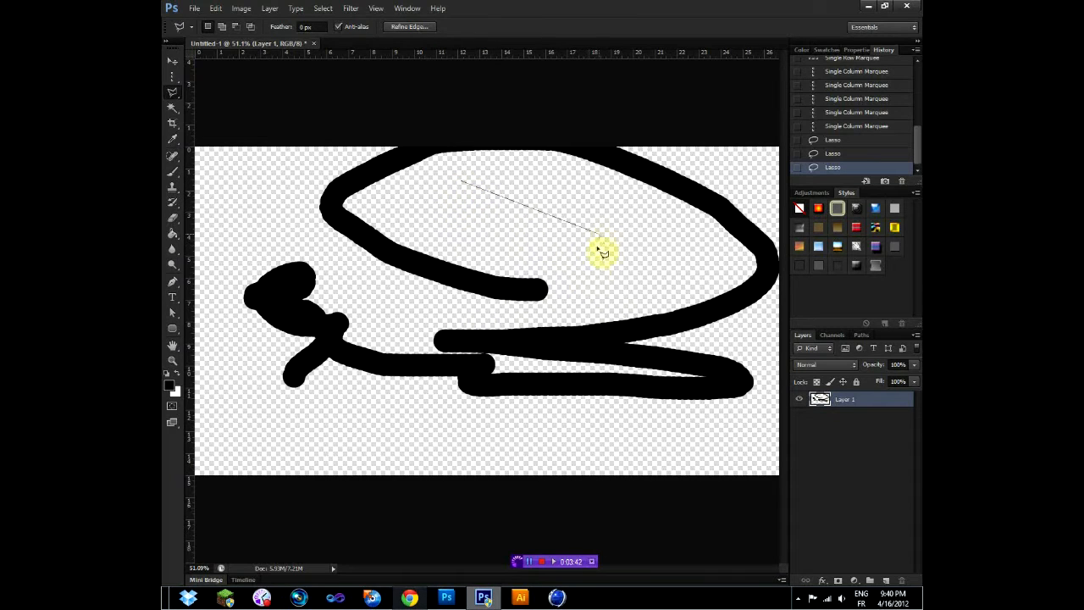
{"action": "left_click", "coordinate": [576, 293]}
{"action": "left_click", "coordinate": [536, 314]}
{"action": "left_click", "coordinate": [334, 159]}
{"action": "left_click", "coordinate": [462, 183]}
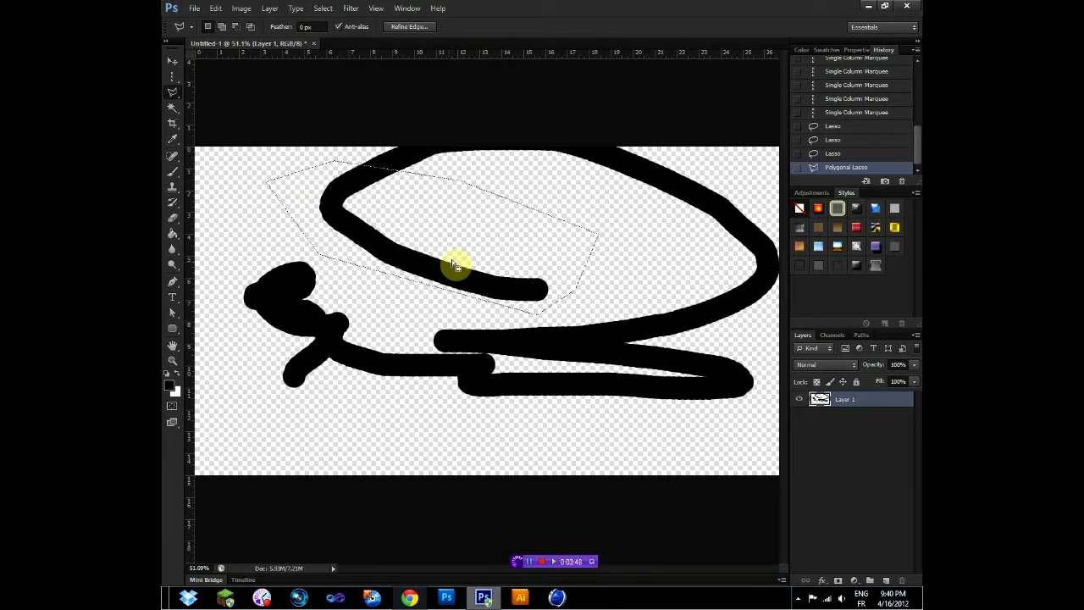
- Clear the selection and try to trace the outer edge of the upper loop's open stroke with the Magnetic Lasso Tool
{"action": "left_click", "coordinate": [171, 93]}
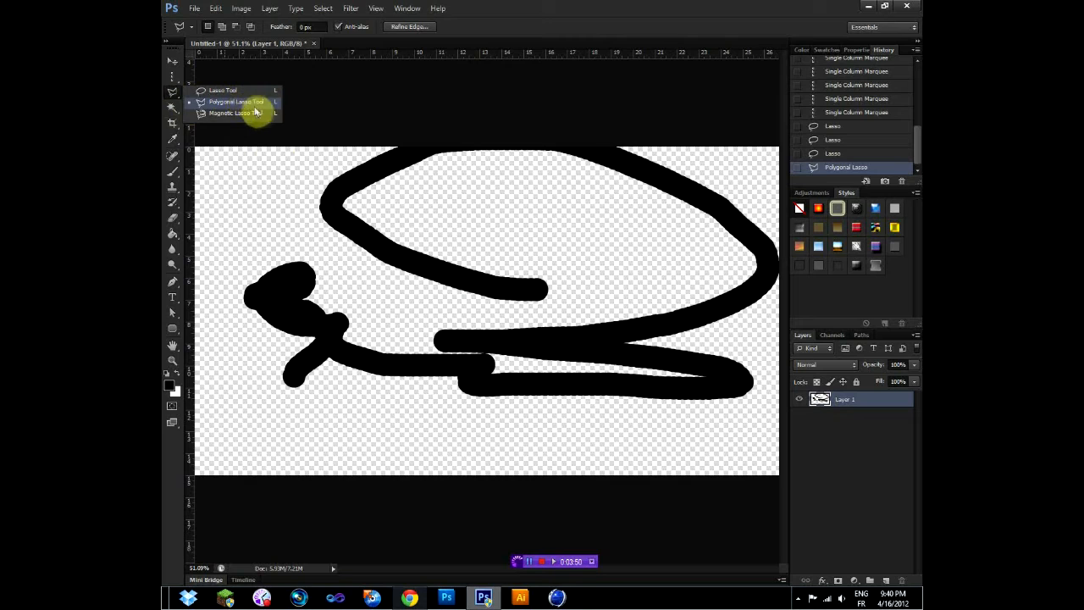
{"action": "left_click", "coordinate": [264, 113]}
{"action": "left_click", "coordinate": [267, 179]}
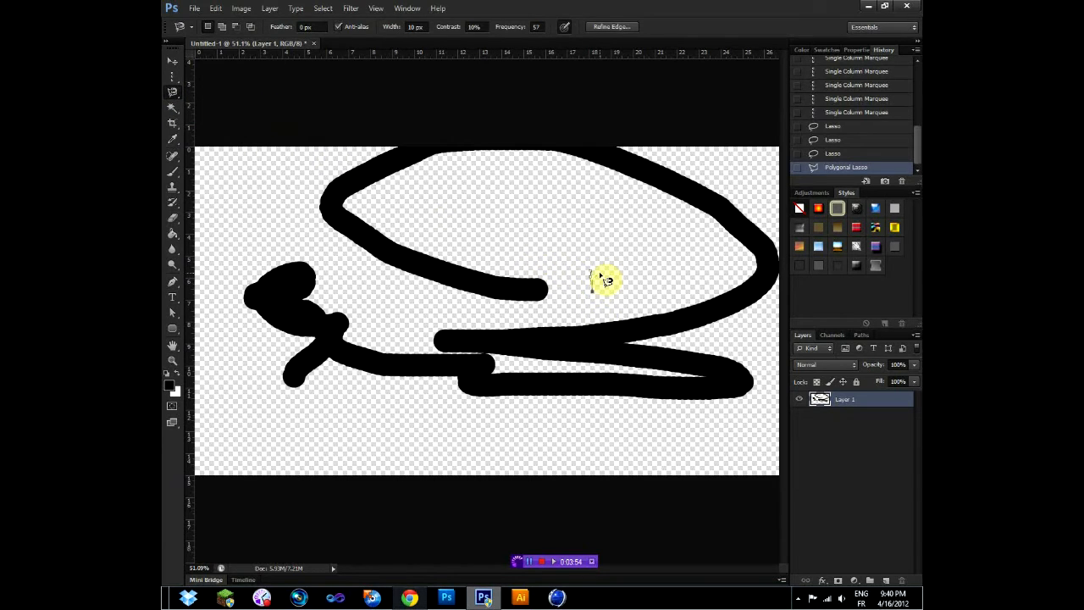
{"action": "scroll", "coordinate": [557, 293], "scroll_direction": "up", "scroll_amount": 5}
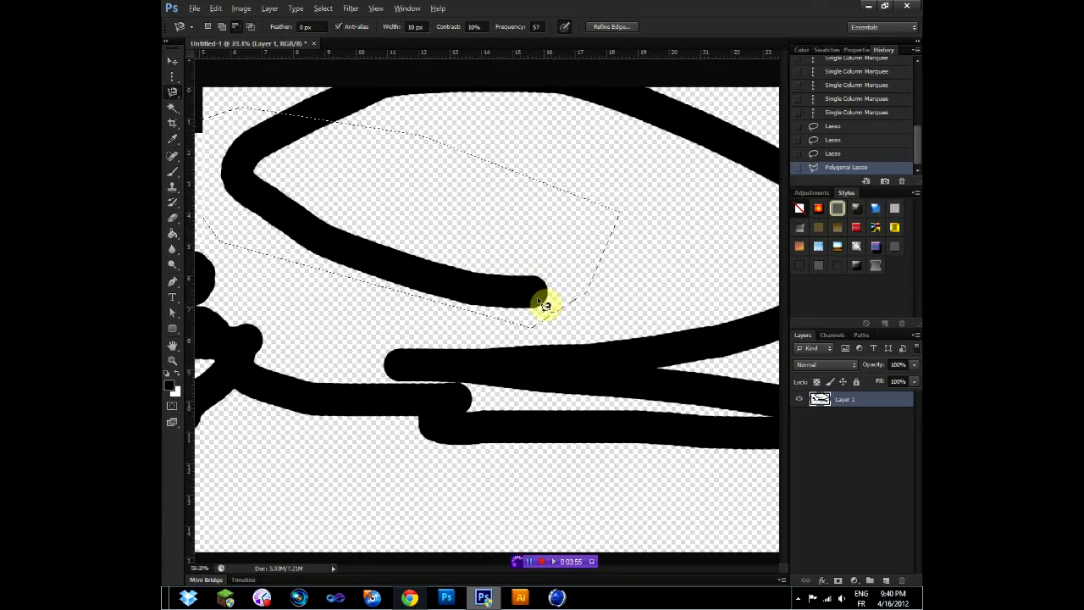
{"action": "scroll", "coordinate": [537, 304], "scroll_direction": "up", "scroll_amount": 3}
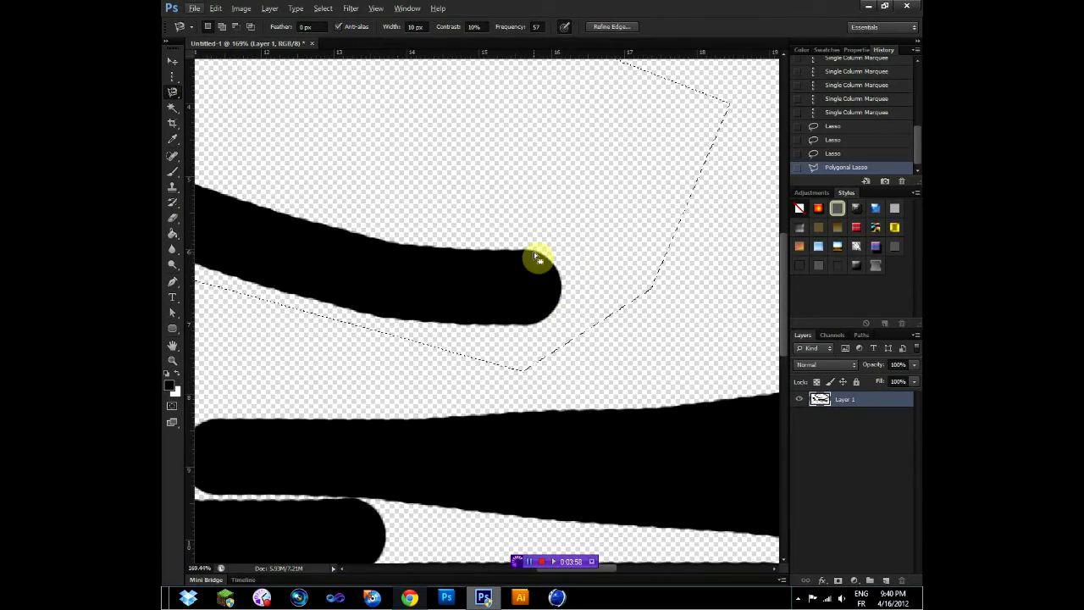
{"action": "key", "text": "ctrl+d"}
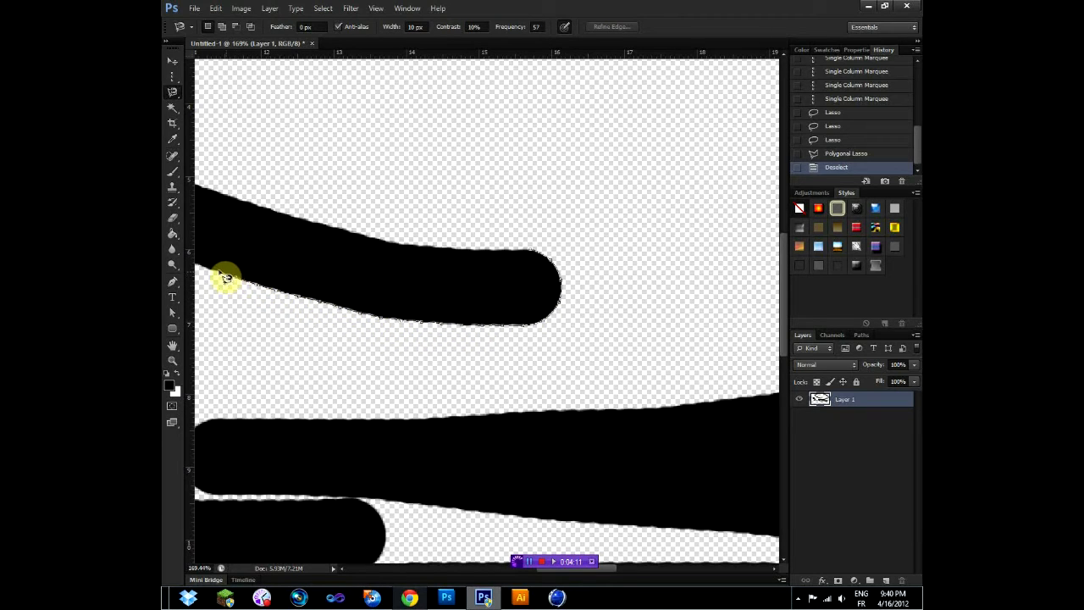
{"action": "mouse_move", "coordinate": [213, 267]}
{"action": "left_mouse_down"}
{"action": "mouse_move", "coordinate": [402, 320]}
{"action": "mouse_move", "coordinate": [474, 325]}
{"action": "left_mouse_up"}
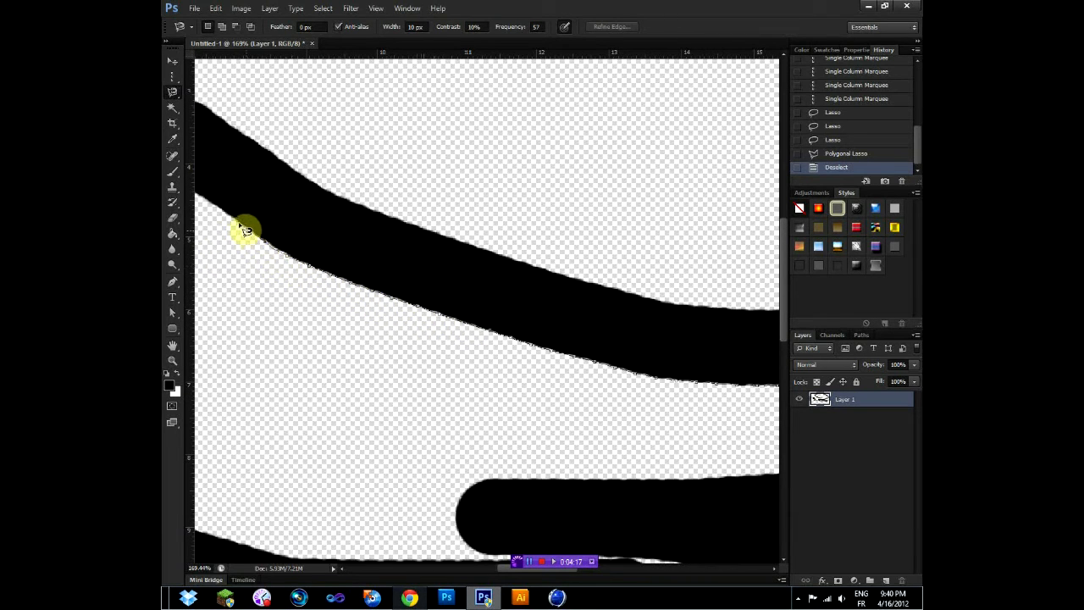
{"action": "left_click_drag", "start_coordinate": [380, 277], "coordinate": [387, 282]}
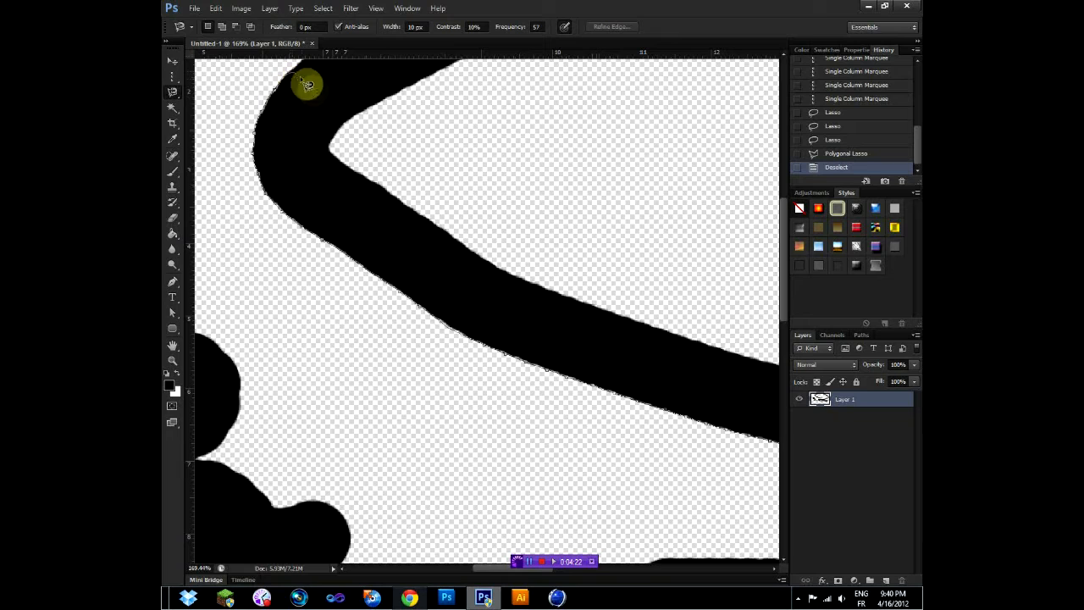
{"action": "key", "text": "Escape"}
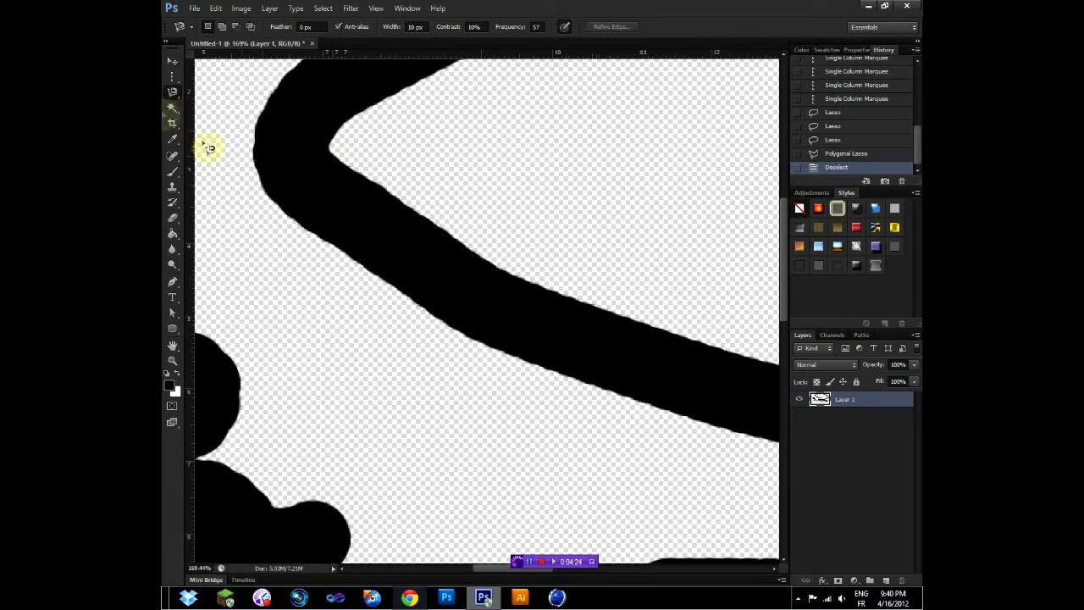
- Switch the lasso group back to the Lasso Tool and the marquee group back to the Rectangular Marquee Tool
{"action": "right_click", "coordinate": [172, 95]}
{"action": "left_click", "coordinate": [200, 93]}
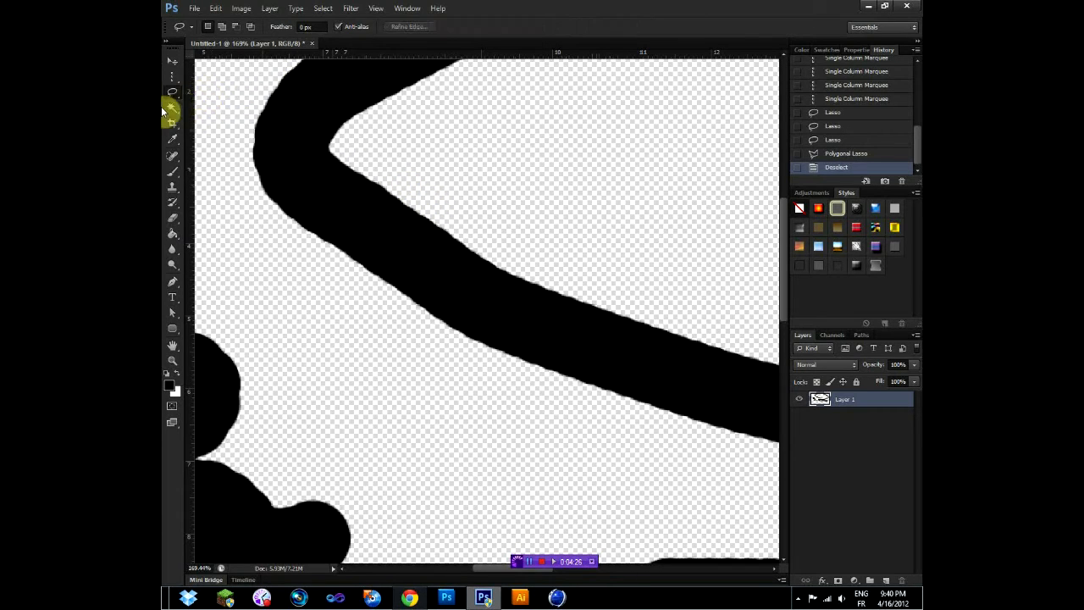
{"action": "right_click", "coordinate": [173, 77]}
{"action": "left_click", "coordinate": [227, 74]}
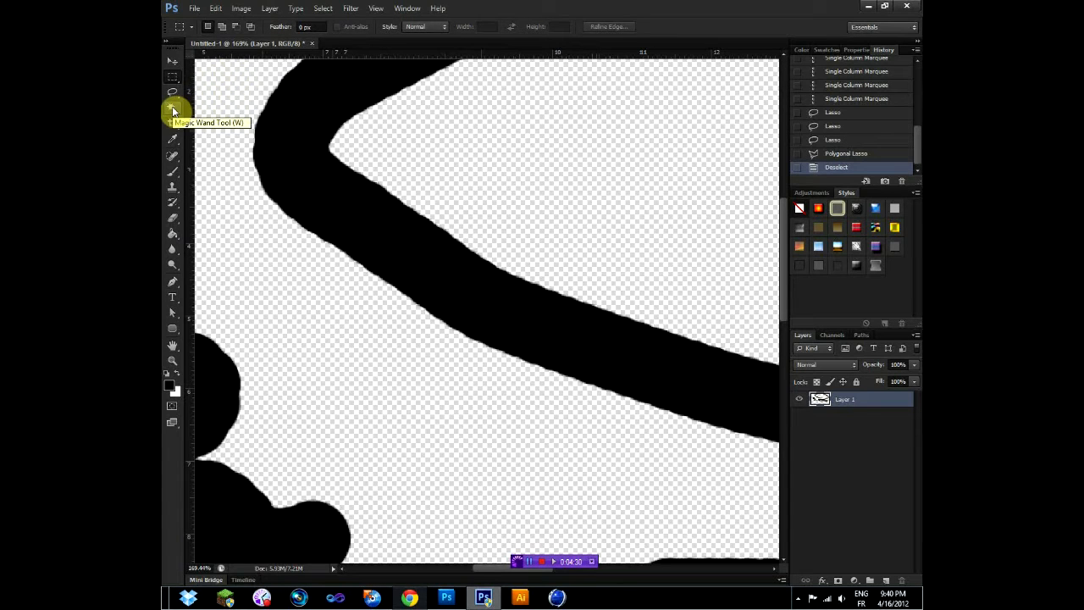
- Select the whole connected black scribble with the Magic Wand Tool
{"action": "left_click", "coordinate": [173, 109]}
{"action": "scroll", "coordinate": [572, 204], "scroll_direction": "down", "scroll_amount": 10}
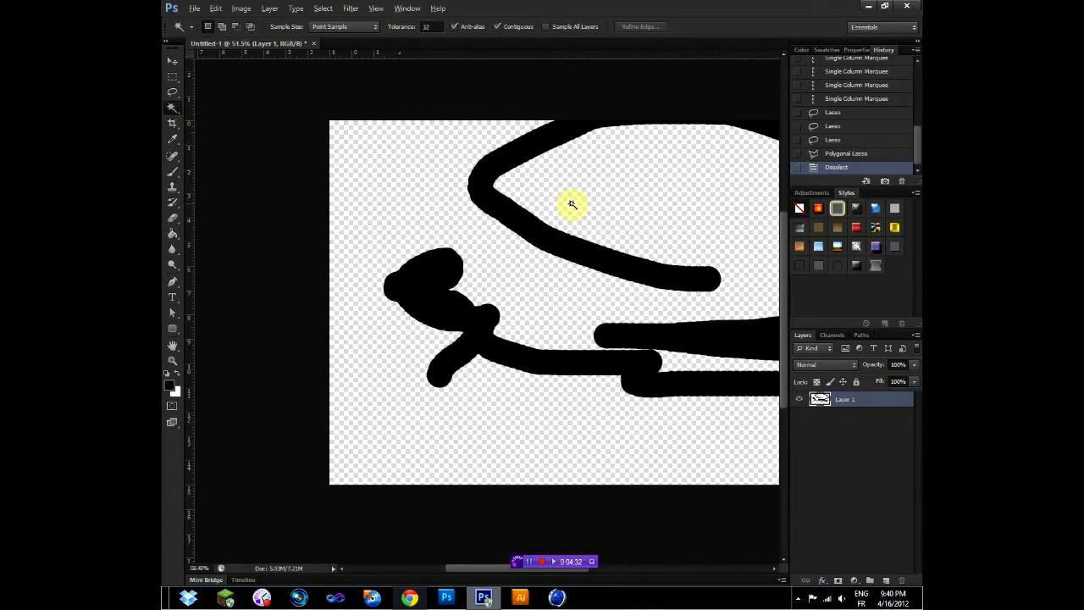
{"action": "scroll", "coordinate": [533, 335], "scroll_direction": "up", "scroll_amount": 4}
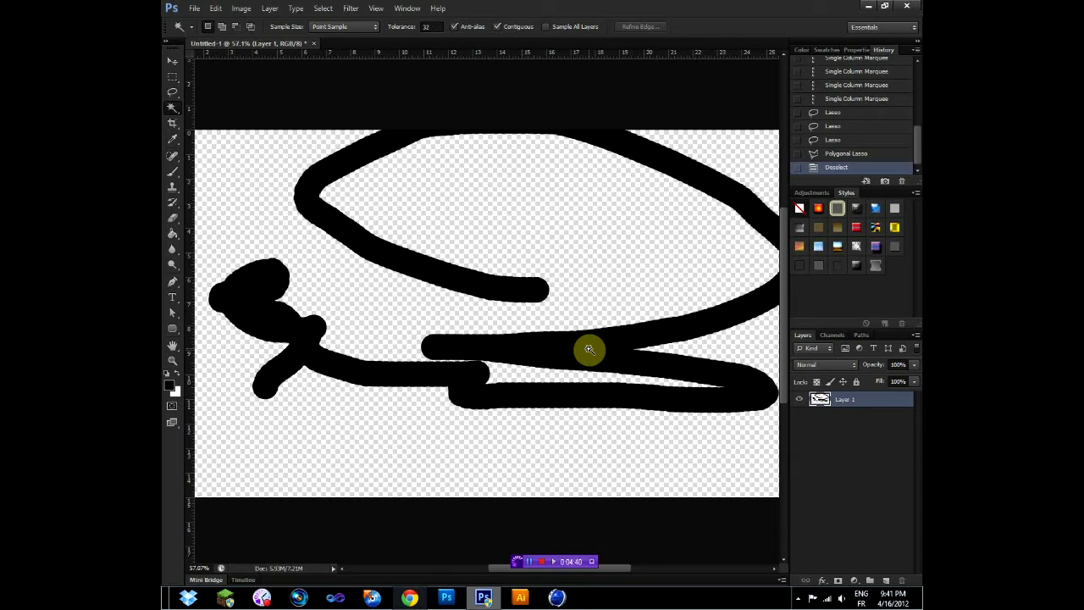
{"action": "left_click", "coordinate": [342, 222]}
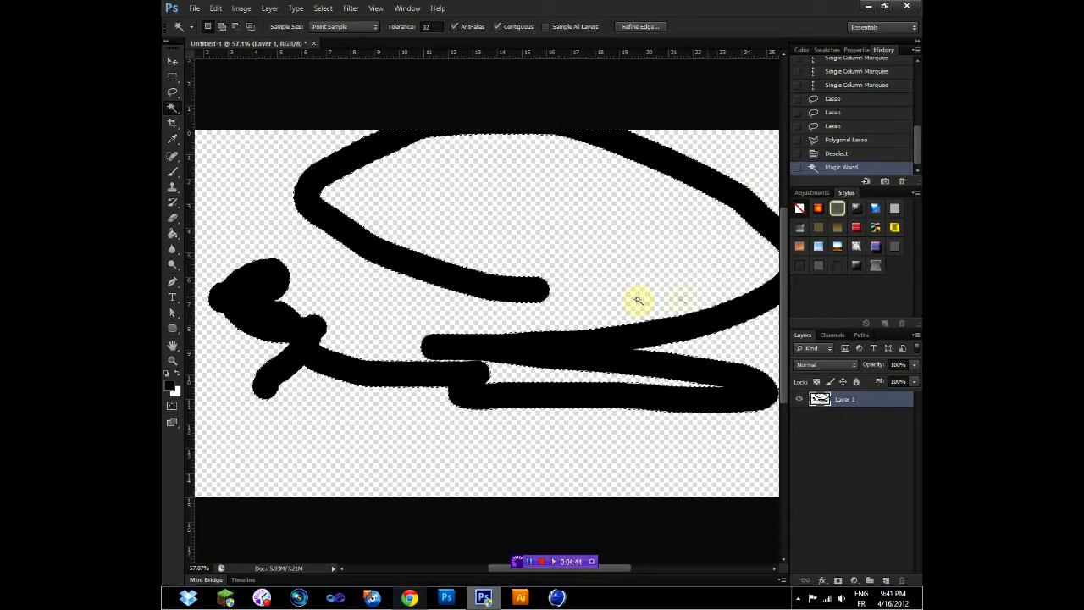
{"action": "scroll", "coordinate": [505, 372], "scroll_direction": "down", "scroll_amount": 1}
{"action": "scroll", "coordinate": [491, 372], "scroll_direction": "up", "scroll_amount": 4}
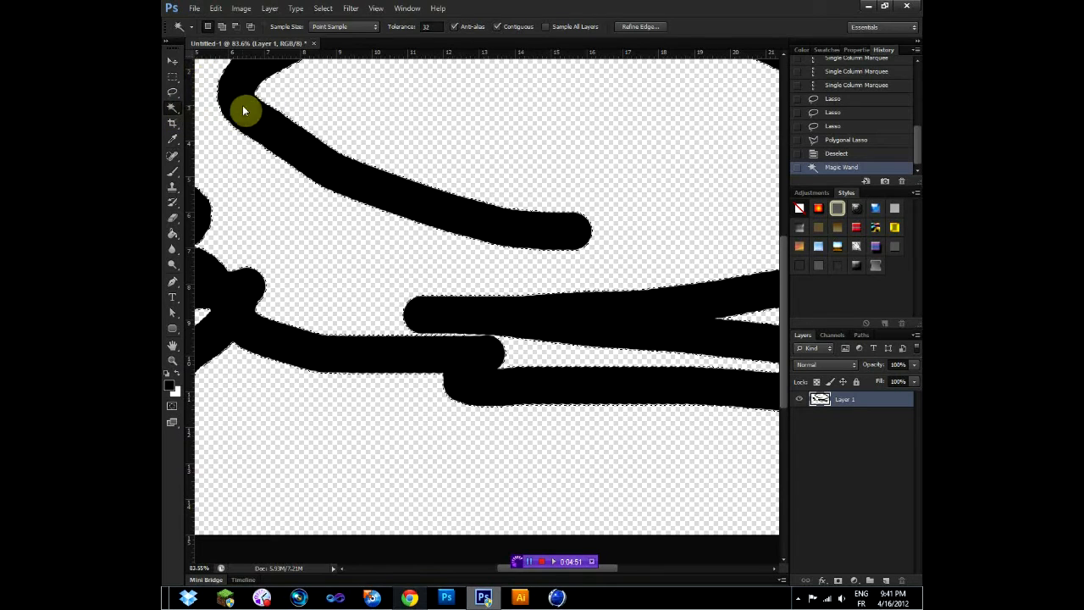
- Use the Quick Selection Tool to brush selection changes around the scribble's left blob and over the surrounding transparent canvas
{"action": "key", "text": "shift+w"}
{"action": "scroll", "coordinate": [285, 218], "scroll_direction": "down", "scroll_amount": 3}
{"action": "left_click", "coordinate": [175, 107]}
{"action": "left_click", "coordinate": [317, 277]}
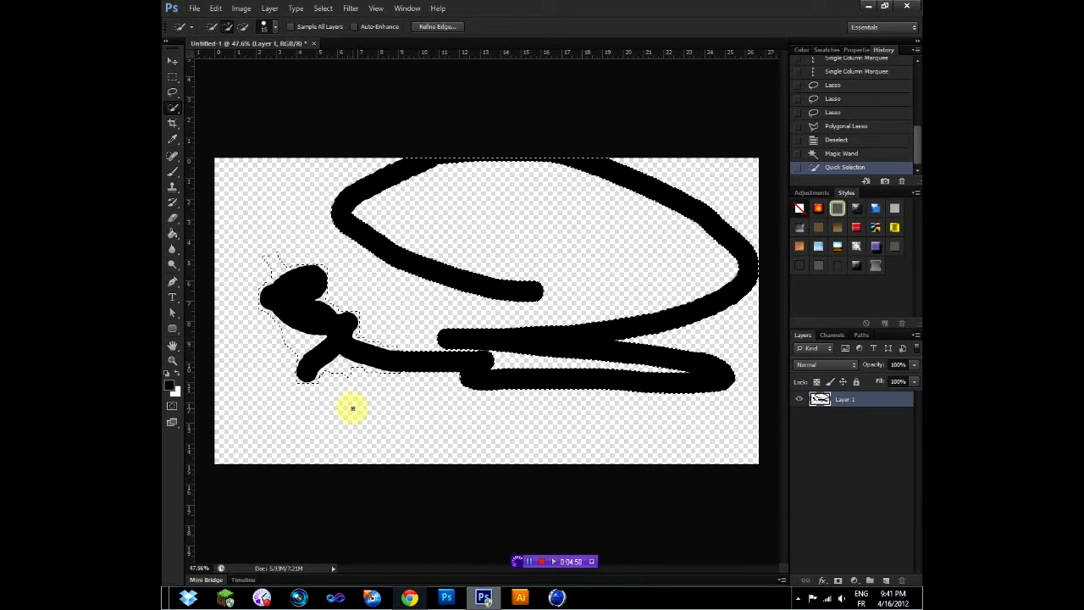
{"action": "left_click", "coordinate": [384, 207]}
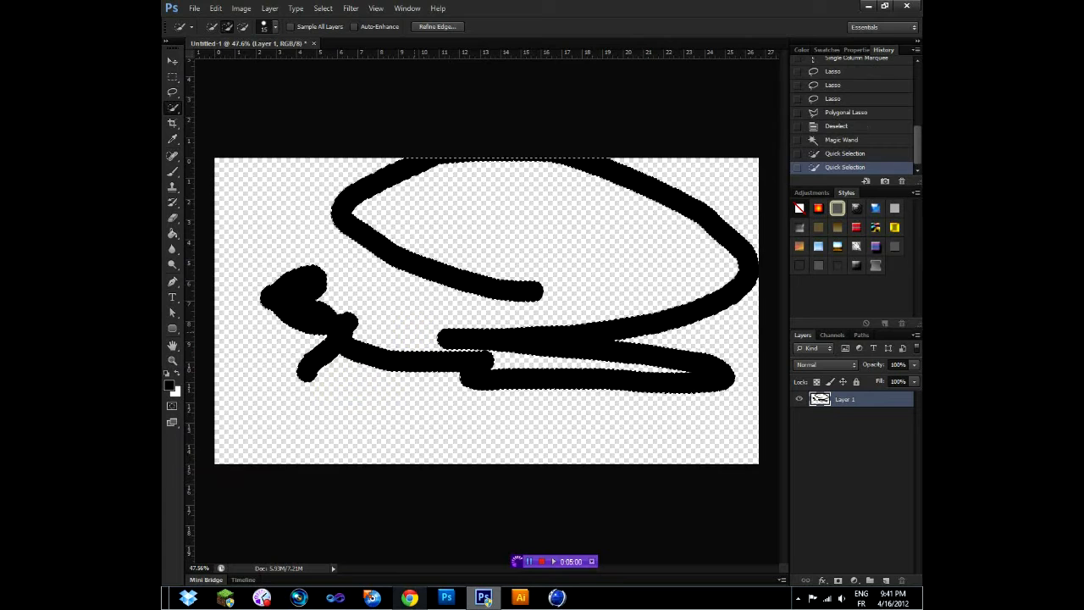
{"action": "left_click", "coordinate": [383, 207]}
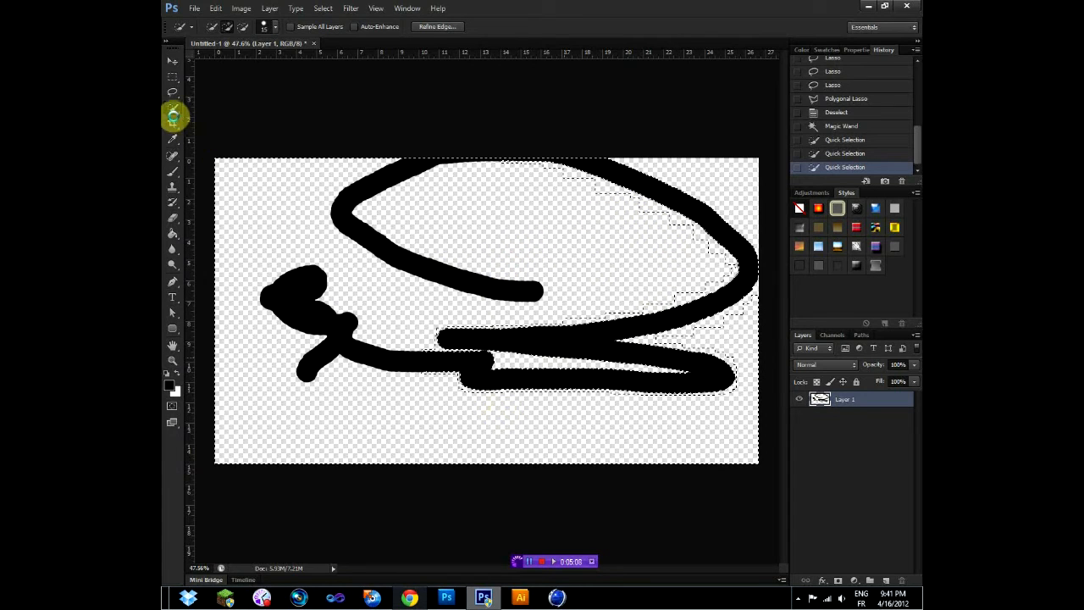
- Return to the Lasso Tool and clear the current selection
{"action": "left_click", "coordinate": [174, 285]}
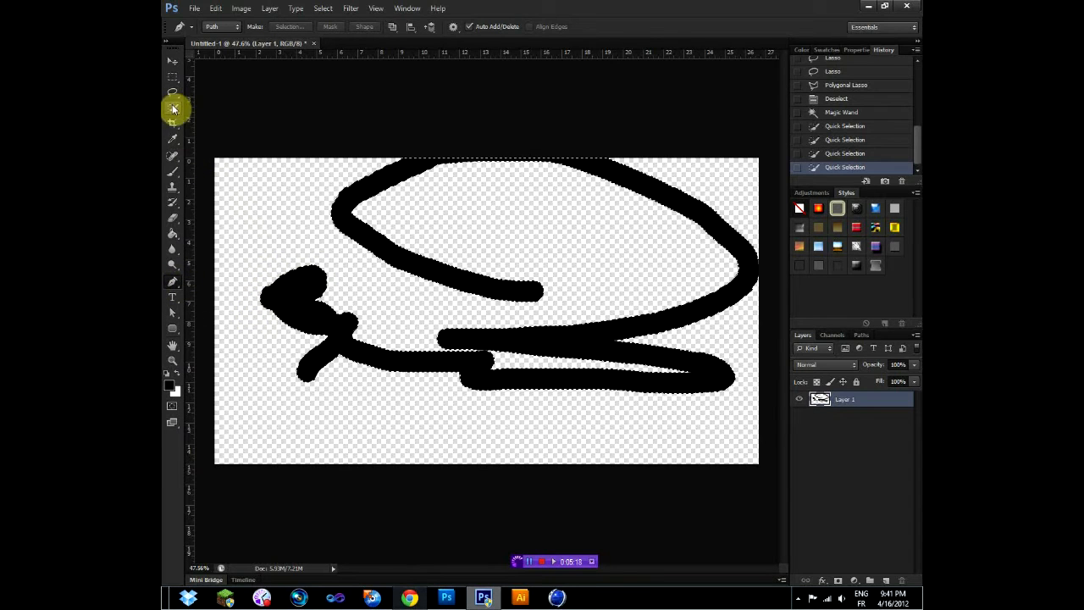
{"action": "left_click_drag", "start_coordinate": [173, 106], "coordinate": [235, 109]}
{"action": "left_click_drag", "start_coordinate": [173, 92], "coordinate": [230, 95]}
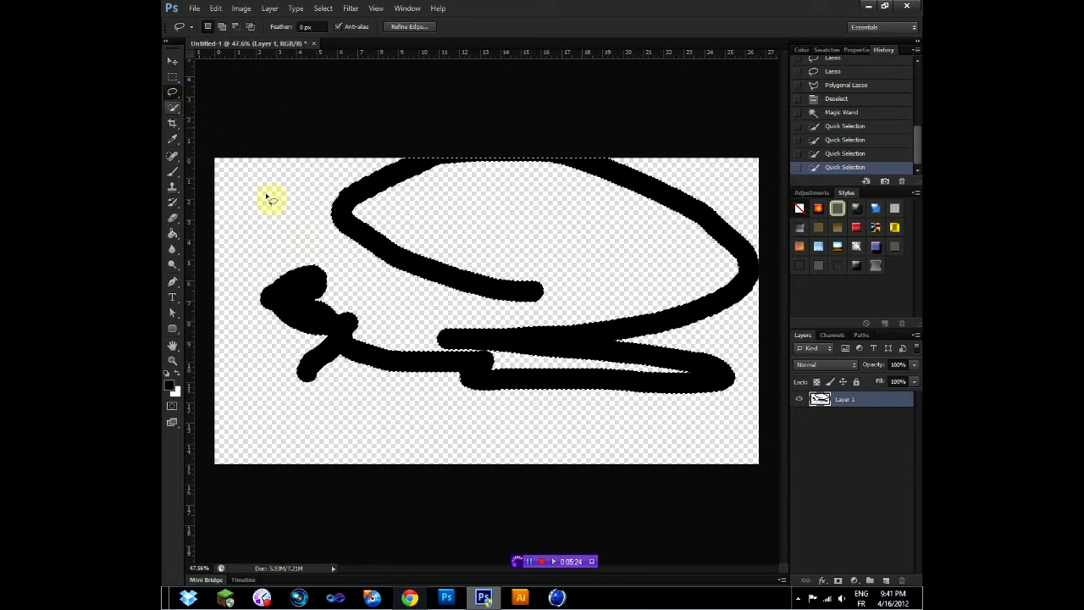
{"action": "left_click", "coordinate": [267, 332]}
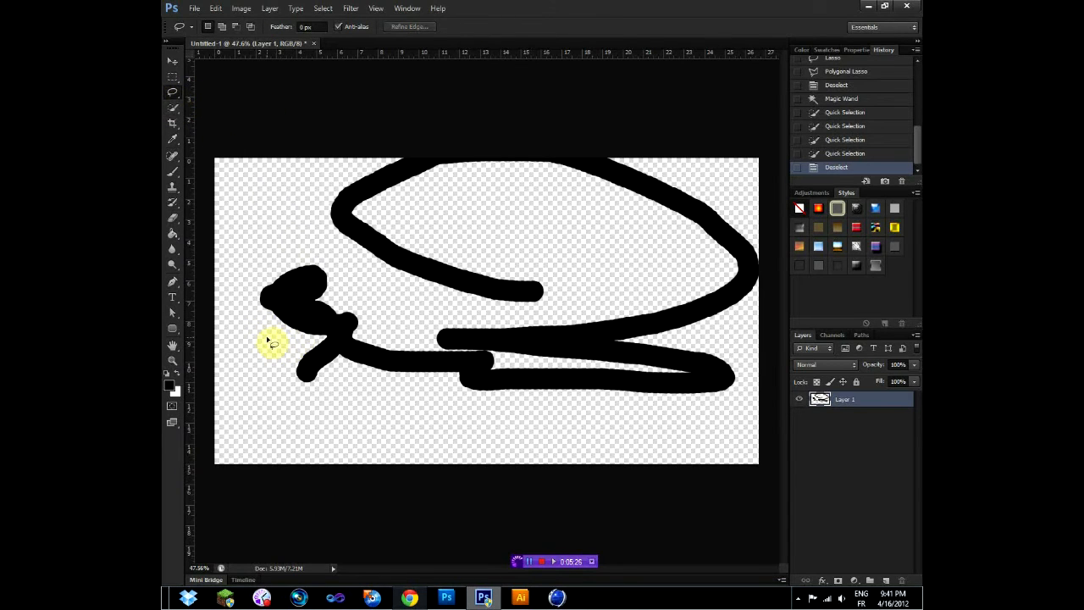
- Draw a closed five-point path around the blob at the scribble's left end with the Pen Tool
{"action": "left_click", "coordinate": [174, 281]}
{"action": "left_click", "coordinate": [276, 328]}
{"action": "left_click", "coordinate": [238, 264]}
{"action": "left_click", "coordinate": [292, 237]}
{"action": "left_click", "coordinate": [331, 298]}
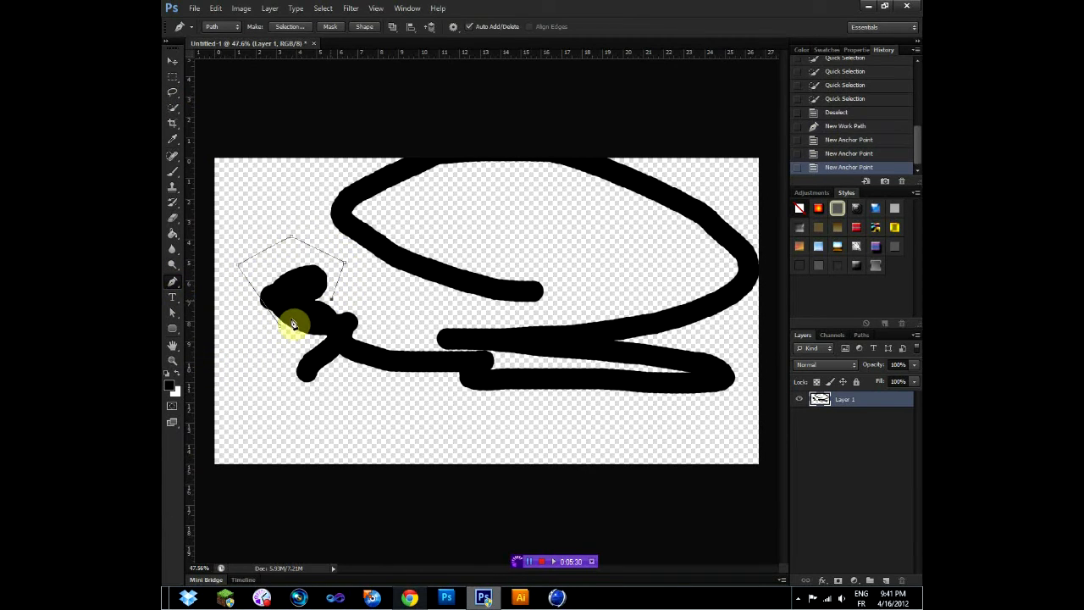
{"action": "left_click", "coordinate": [283, 328]}
- Convert the path into a new anti-aliased selection, and start another path with long curve handles across the blob
{"action": "right_click", "coordinate": [300, 292]}
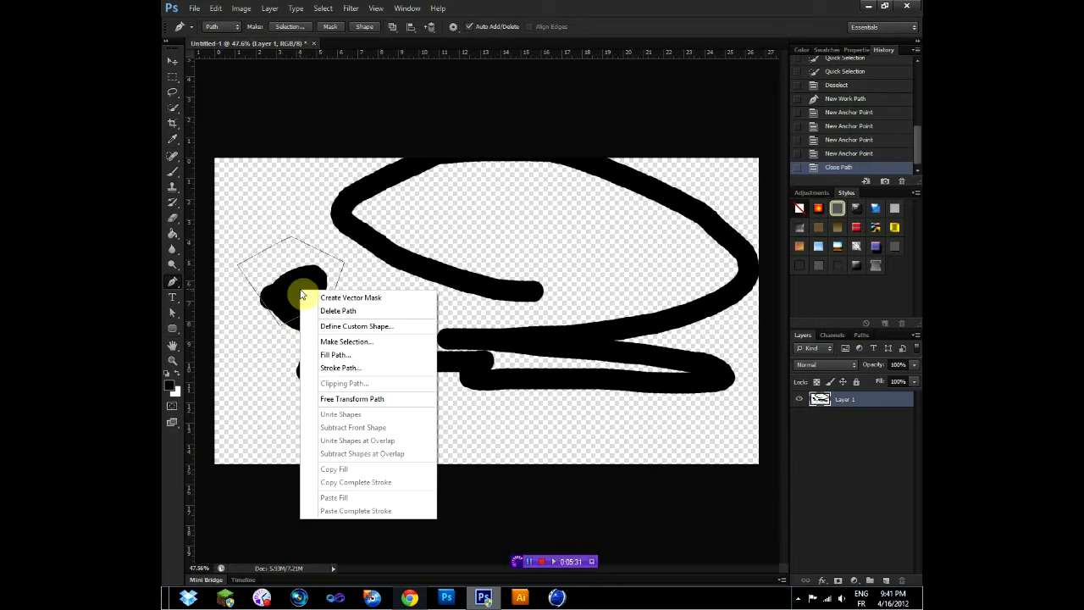
{"action": "left_click", "coordinate": [402, 349]}
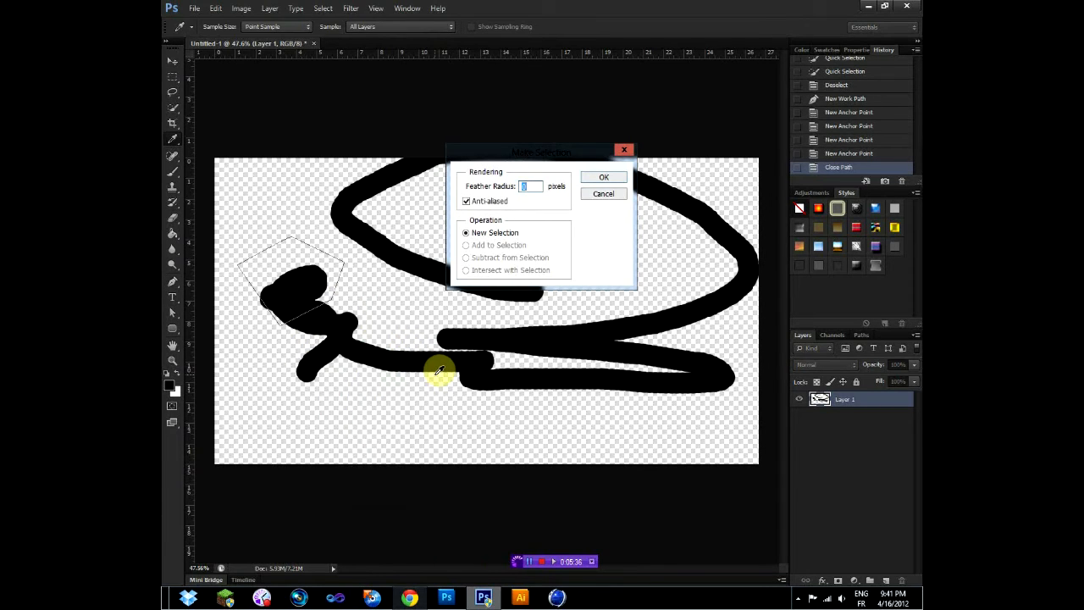
{"action": "key", "text": "Return"}
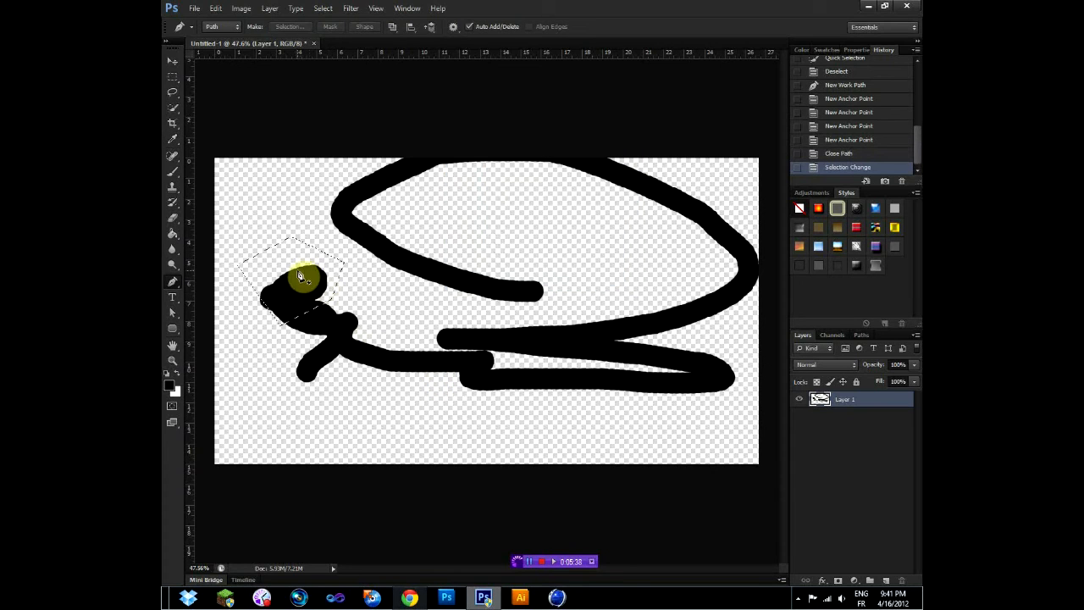
{"action": "left_click_drag", "start_coordinate": [387, 271], "coordinate": [290, 390]}
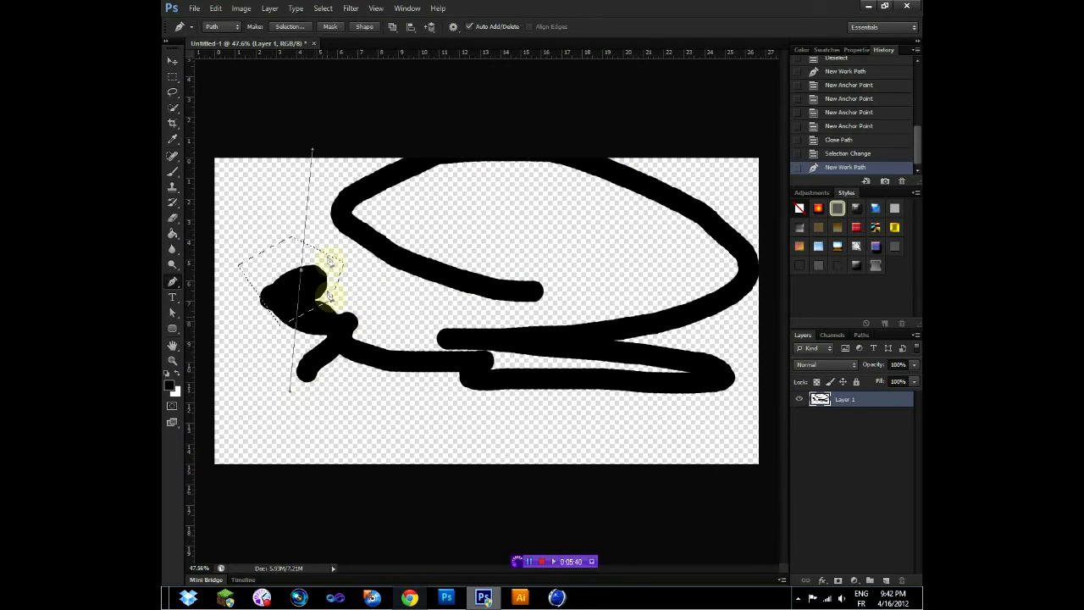
- Look over the Color Range selection settings and close them without applying anything
{"action": "left_click", "coordinate": [295, 8]}
{"action": "mouse_move", "coordinate": [270, 11]}
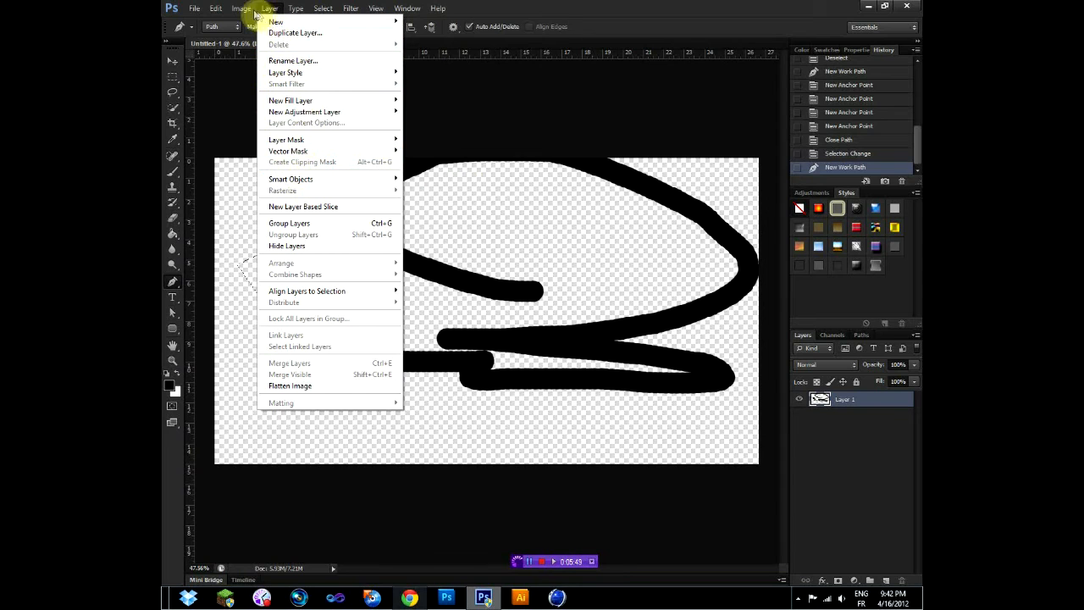
{"action": "mouse_move", "coordinate": [323, 13]}
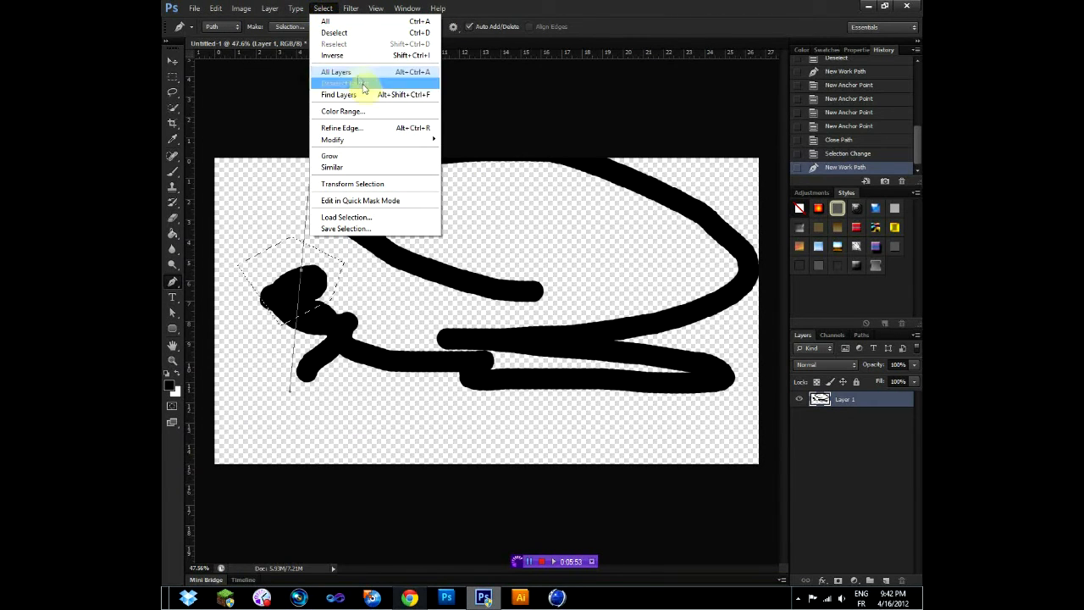
{"action": "left_click", "coordinate": [375, 113]}
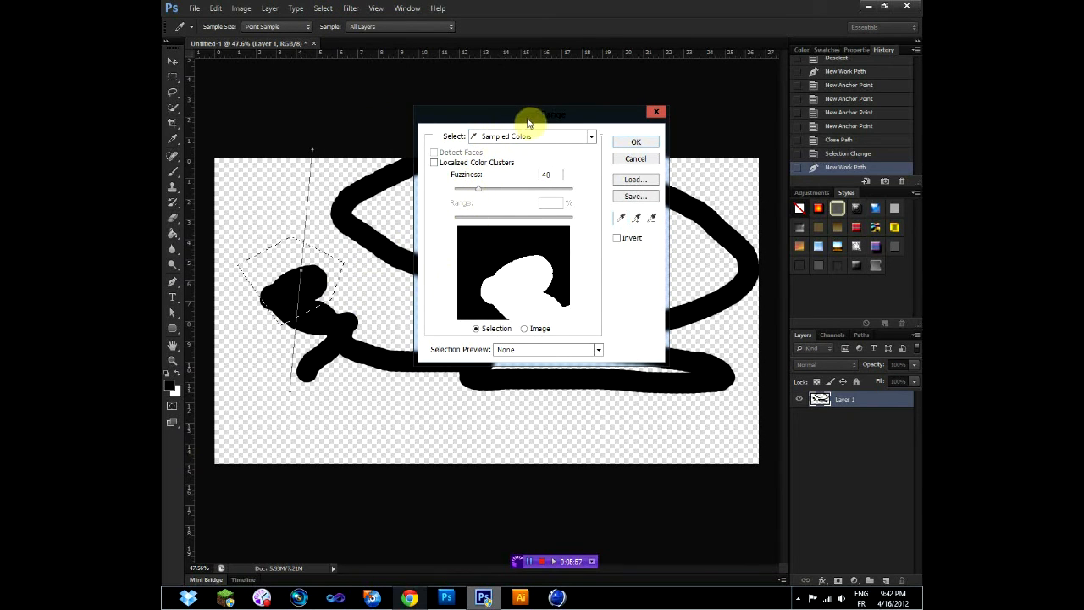
{"action": "left_click_drag", "start_coordinate": [535, 113], "coordinate": [601, 138]}
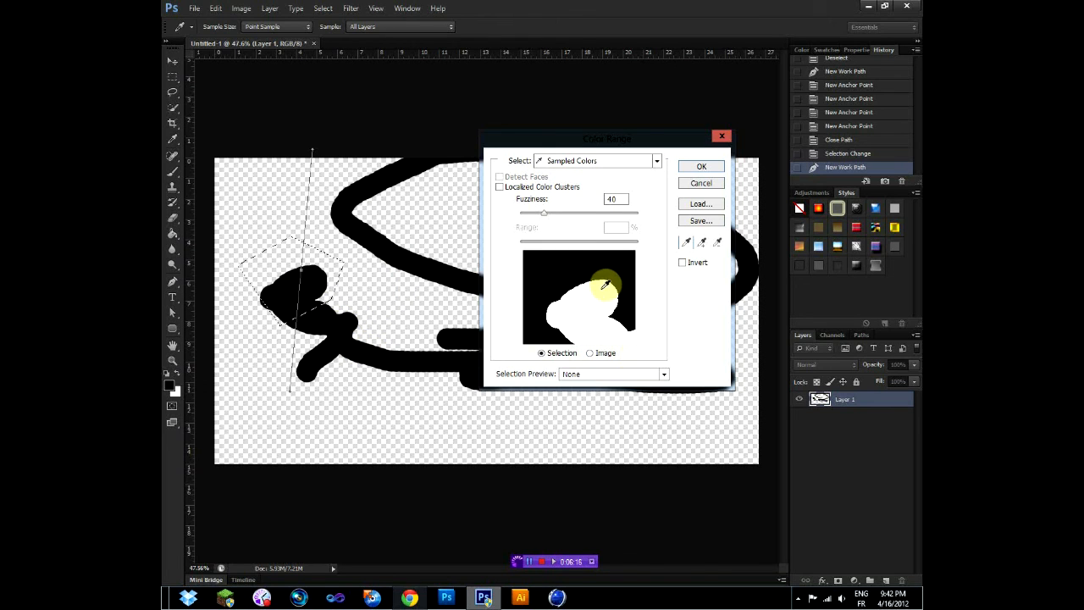
{"action": "left_click", "coordinate": [700, 182]}
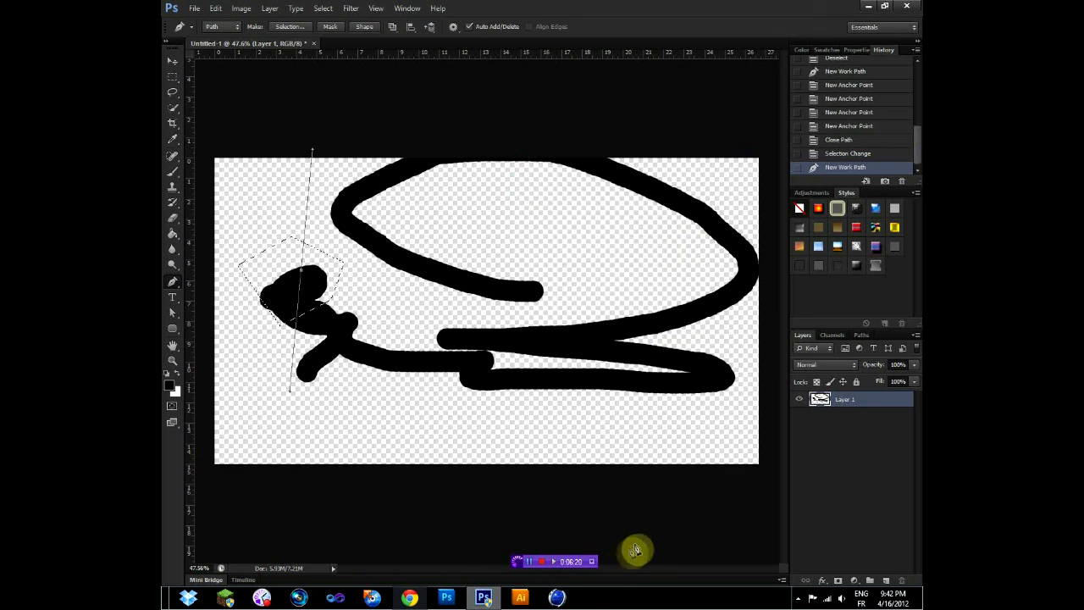